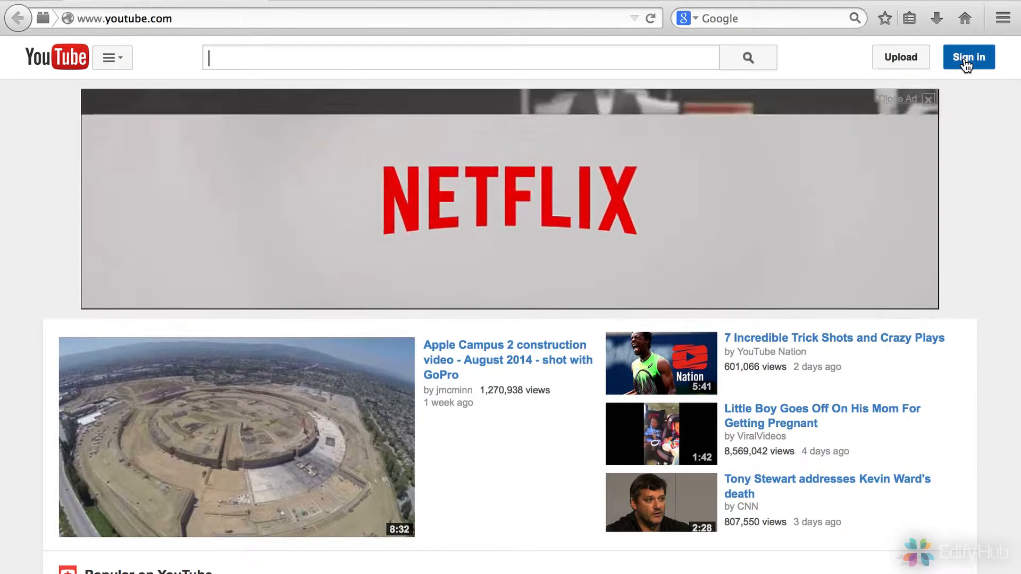
Sign in with the Google account and show its account summary with 0 subscribers
click(965, 62)
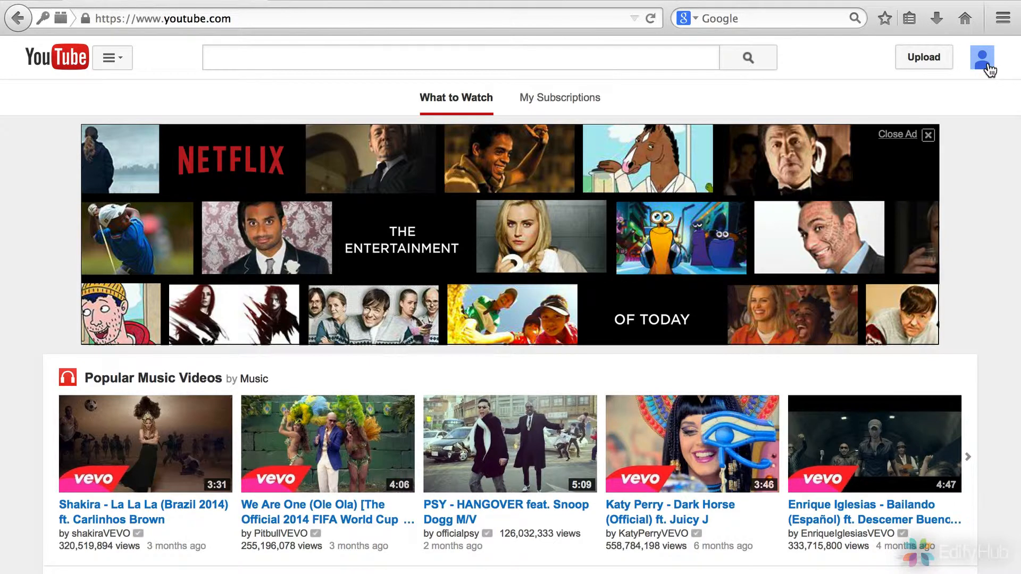
click(985, 64)
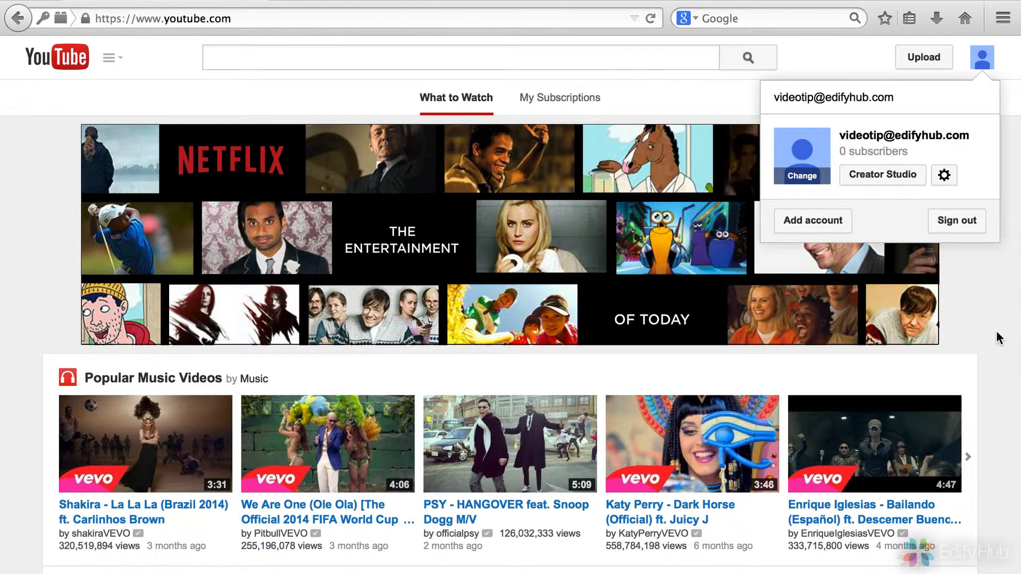
Switch Safety Mode from Off to On in the page footer and save
scroll(997, 338, down, 20)
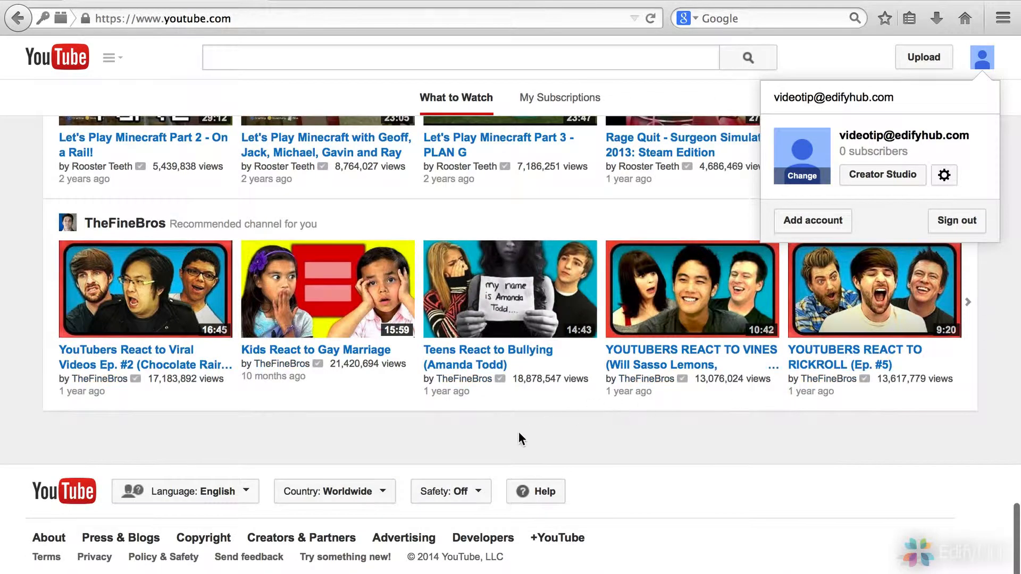
click(471, 495)
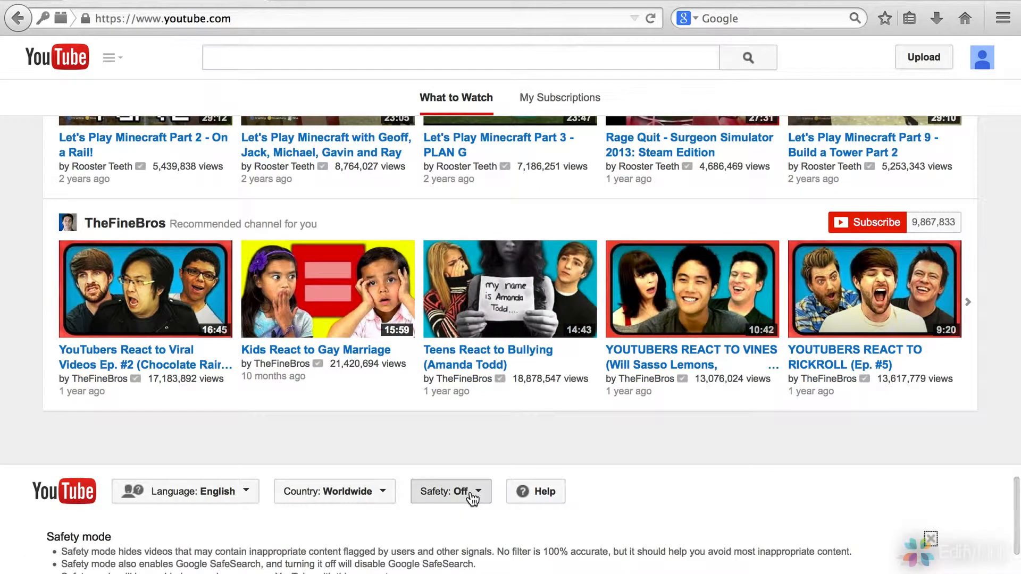
scroll(472, 495, down, 4)
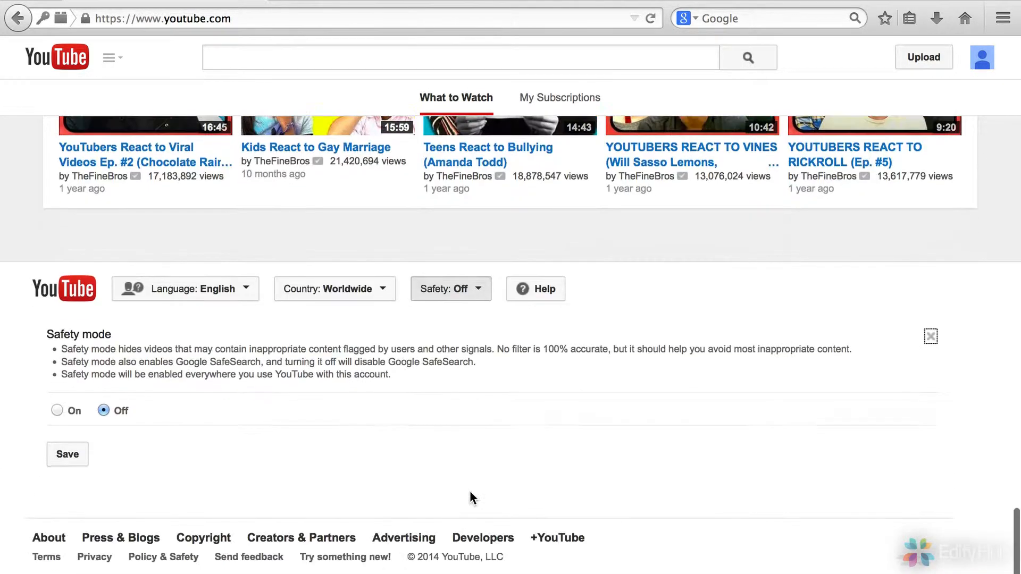
click(57, 410)
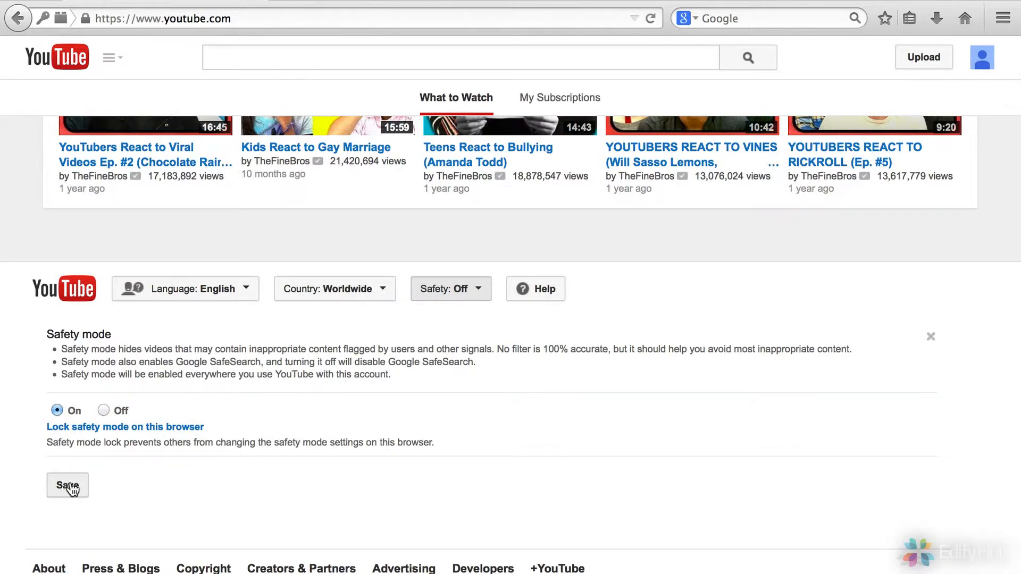
click(82, 499)
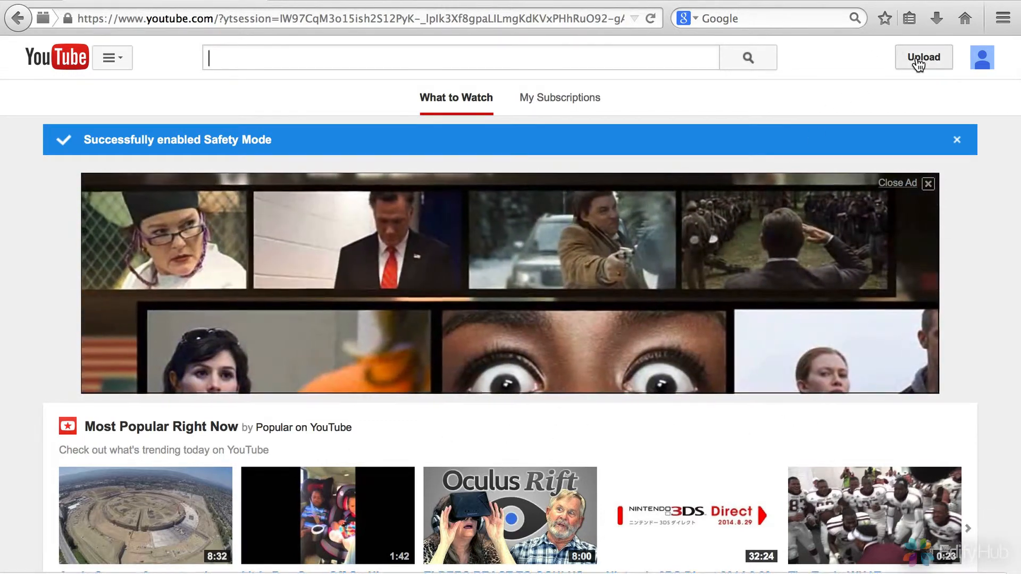
Start a video upload and choose Verify My Identity when prompted
click(919, 61)
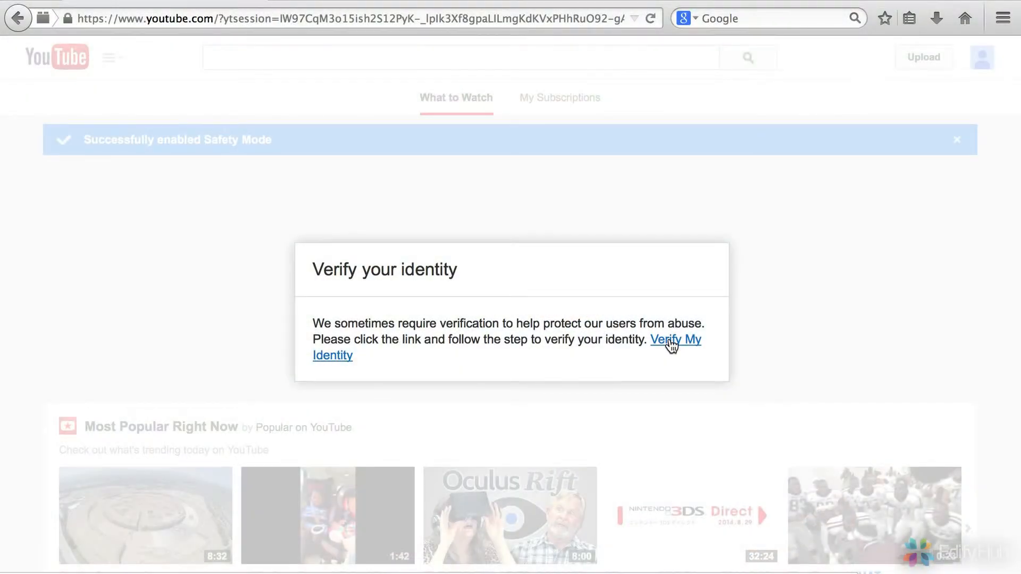
click(669, 342)
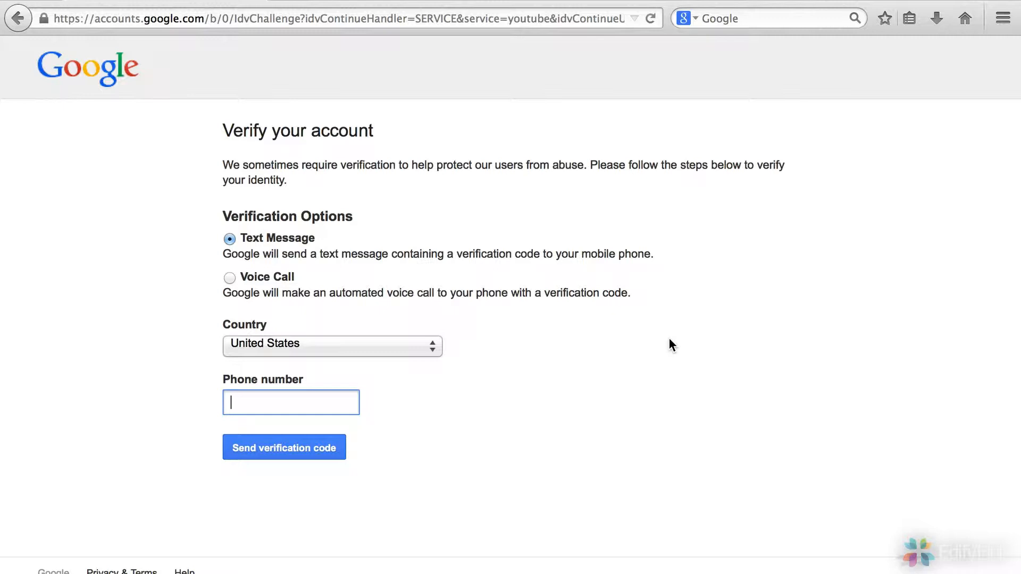
Keep United States as the country, enter the texted verification code, and verify the account
click(292, 346)
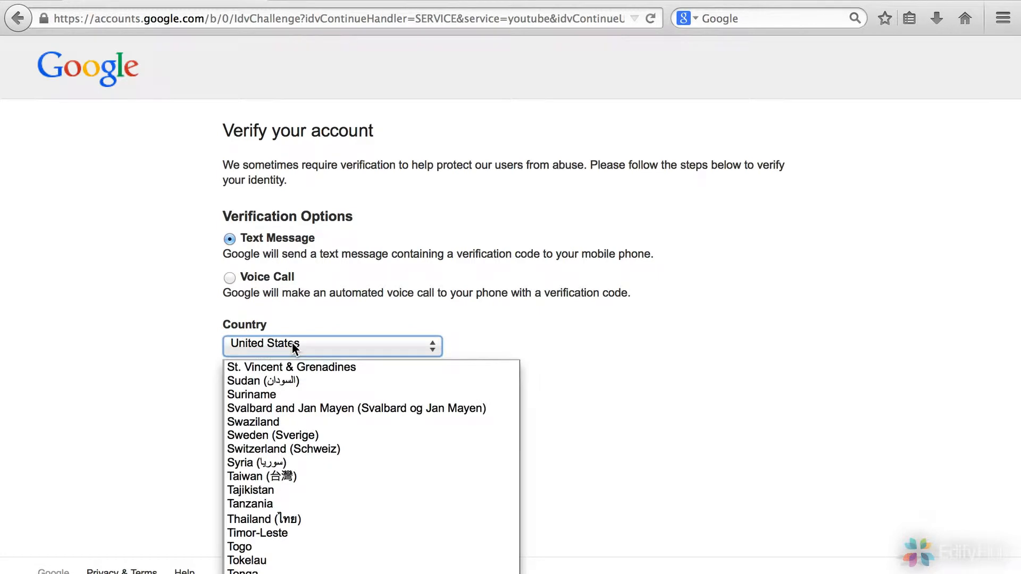
click(171, 360)
click(284, 399)
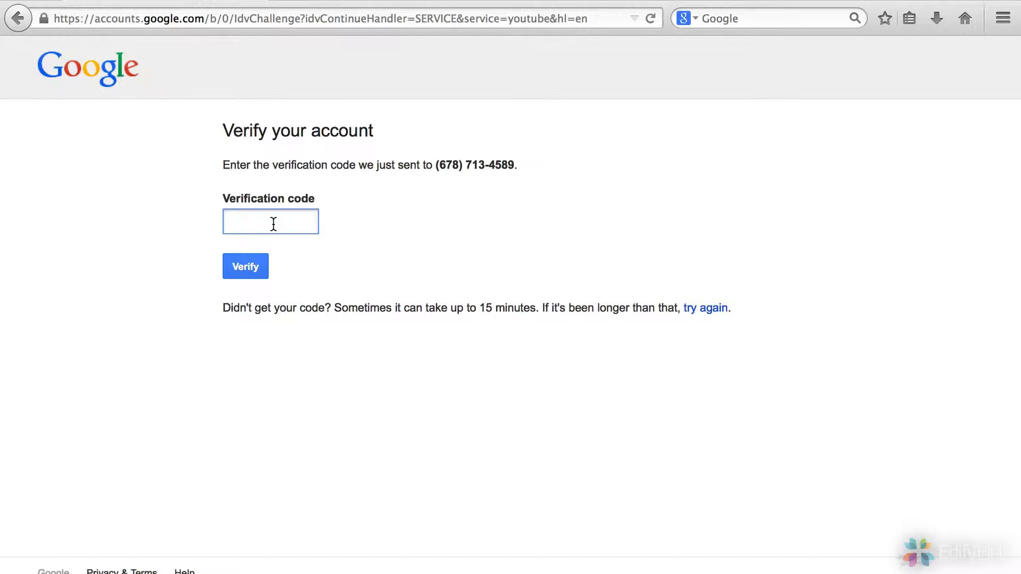
click(253, 269)
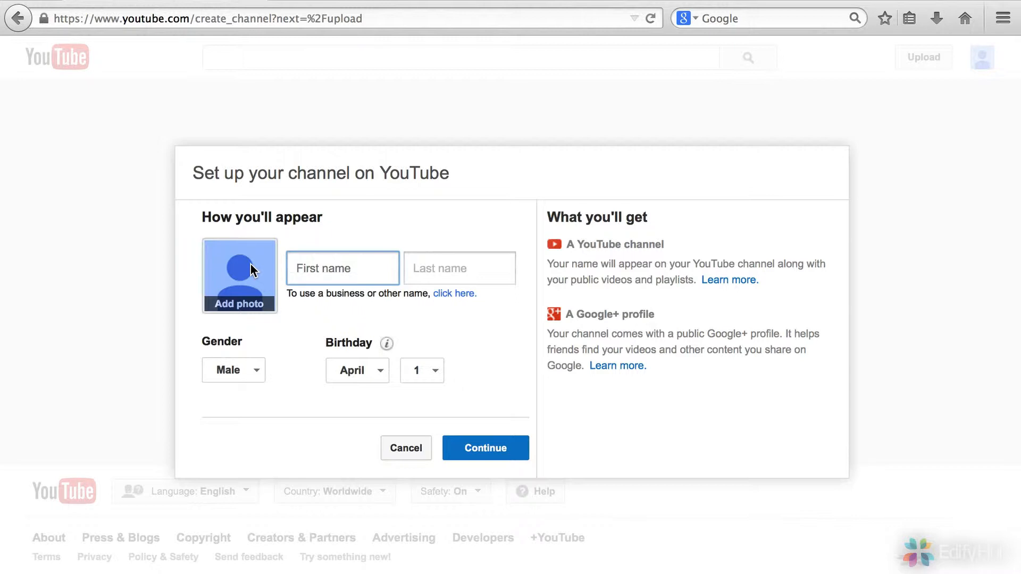
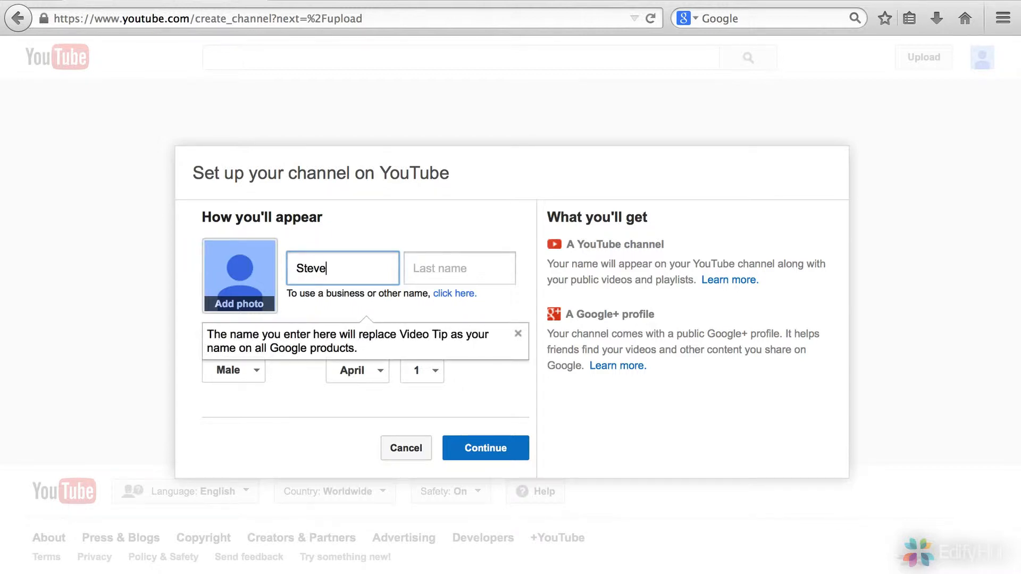
Enter the user's first and last name, leave the birthday month at April, and continue
key(Tab)
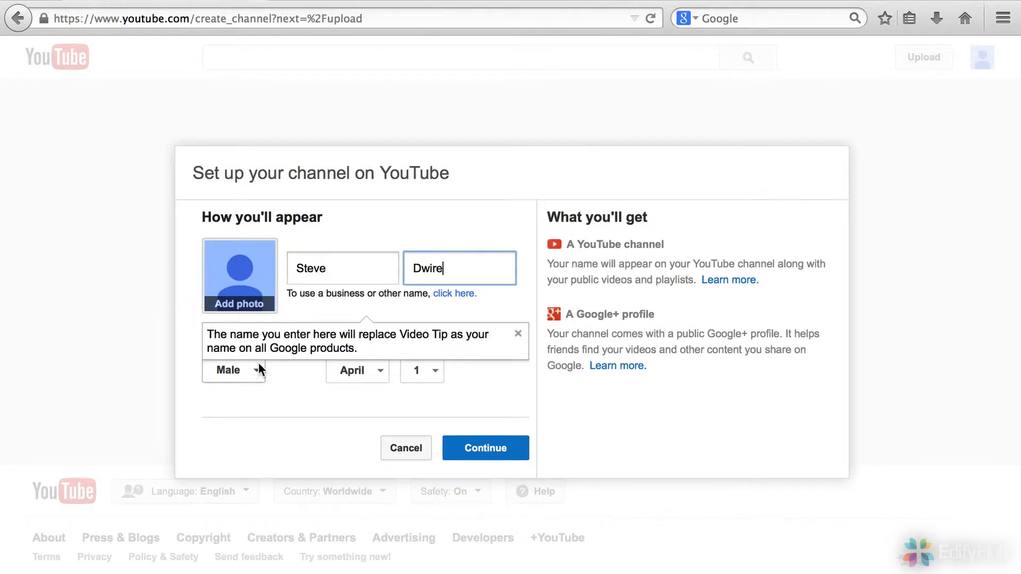
click(380, 374)
click(296, 387)
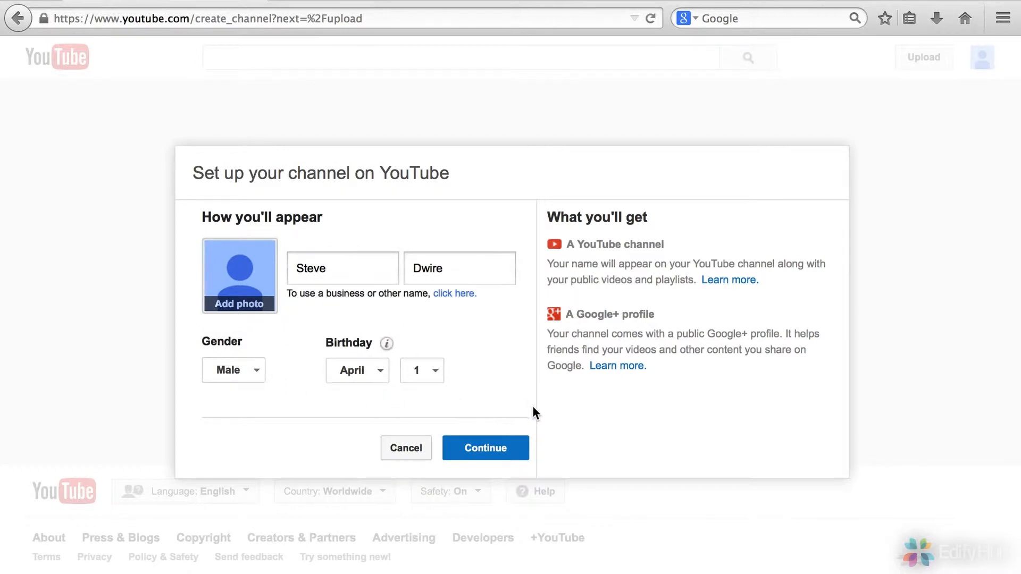
click(491, 453)
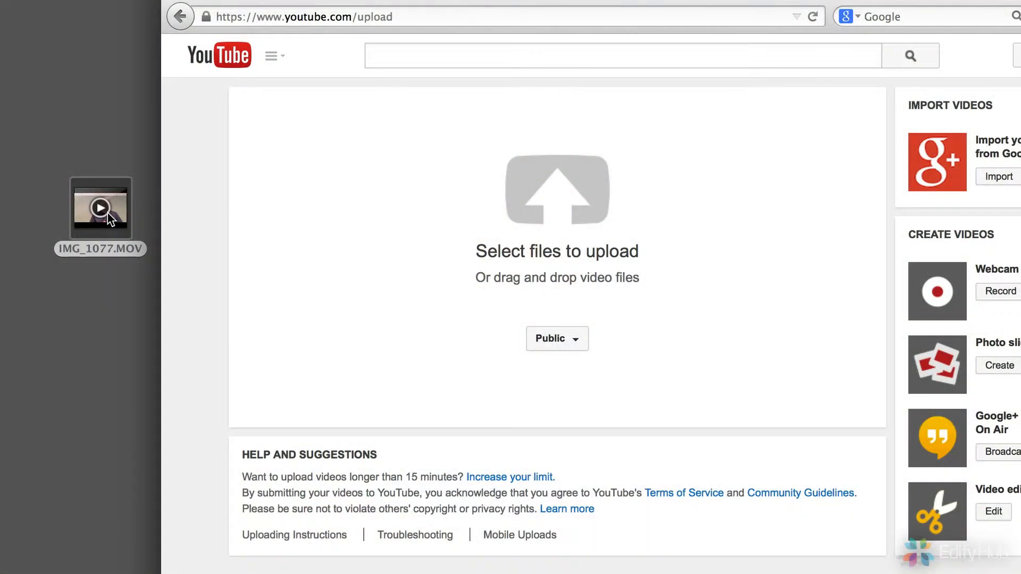
Drag IMG_1077.MOV from the desktop onto the upload drop zone
drag(107, 213, 580, 193)
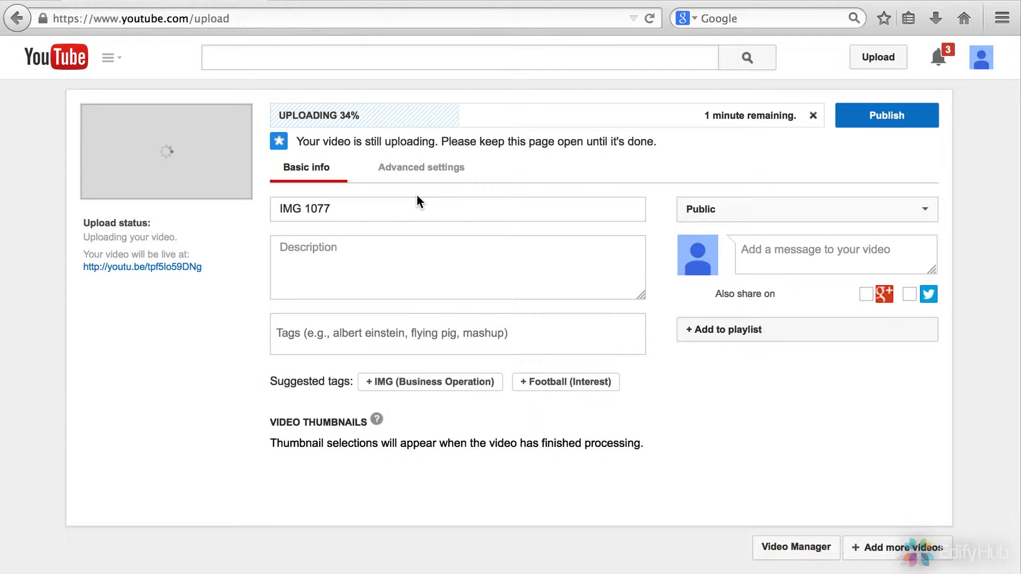
Replace the default title IMG 1077 with 'Video Update', moving past the description and tags
click(353, 210)
key(shift+Left)
key(shift+Left)
key(shift+Left)
key(shift+Left)
key(shift+Left)
key(shift+Left)
key(shift+Left)
key(shift+Left)
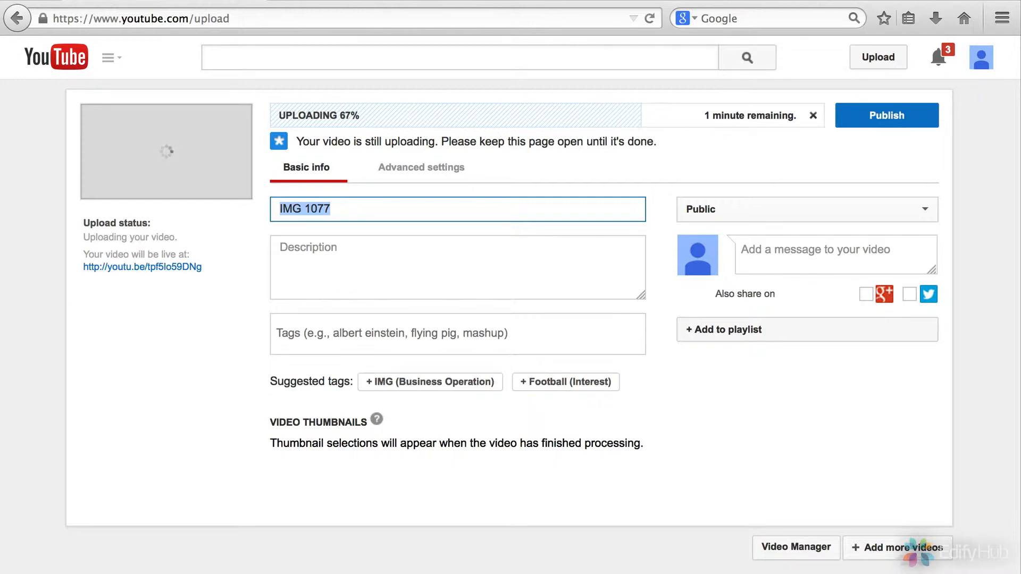
text(Video Update)
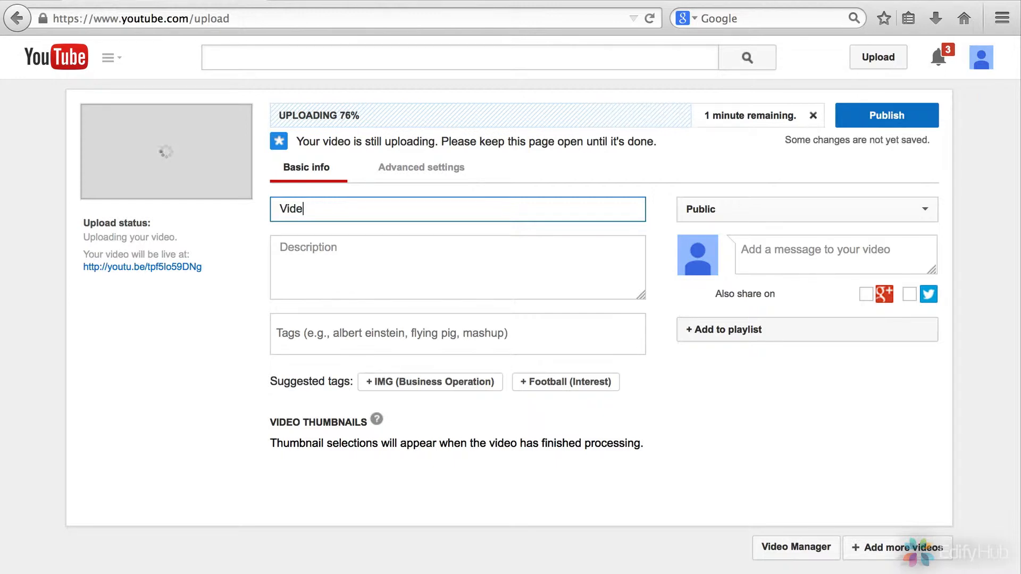
key(Tab)
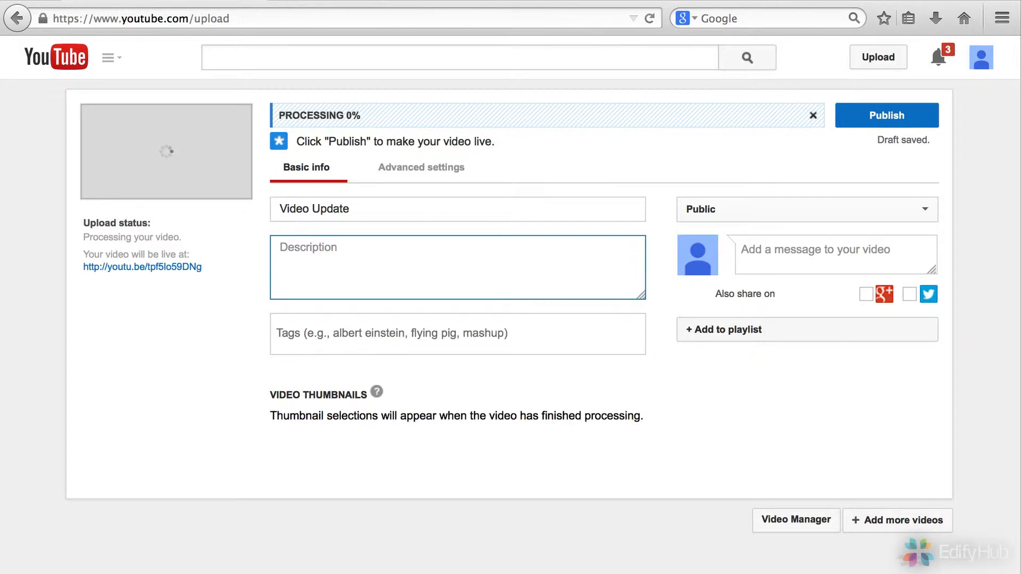
click(391, 322)
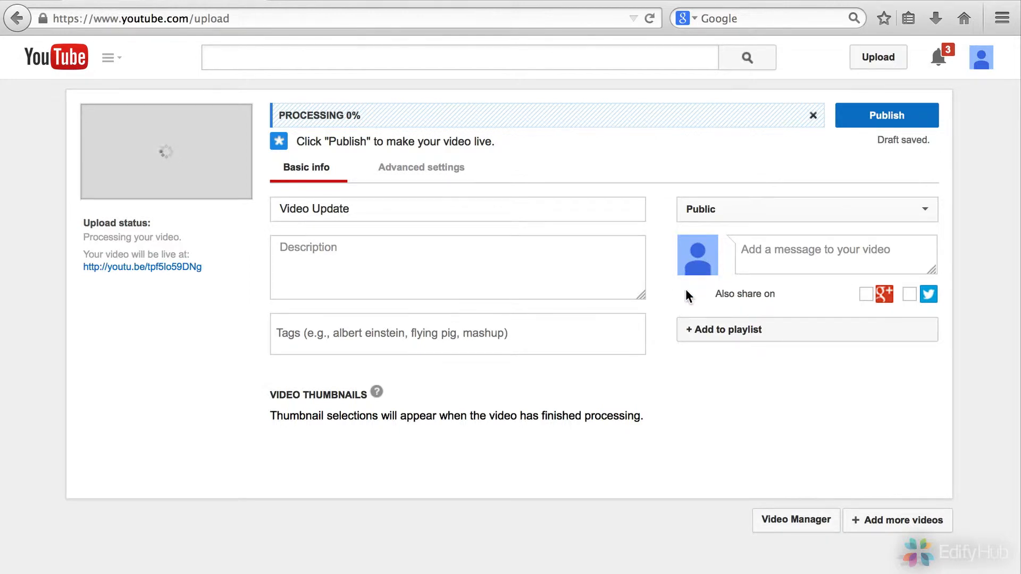
click(767, 209)
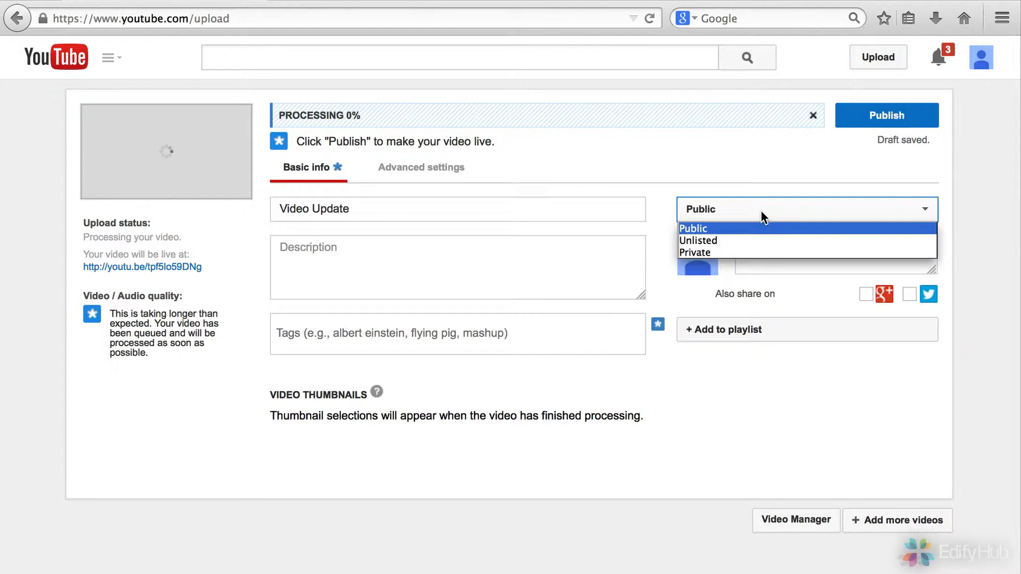
Change the privacy from Public to Unlisted, then show the Advanced settings
key(Down)
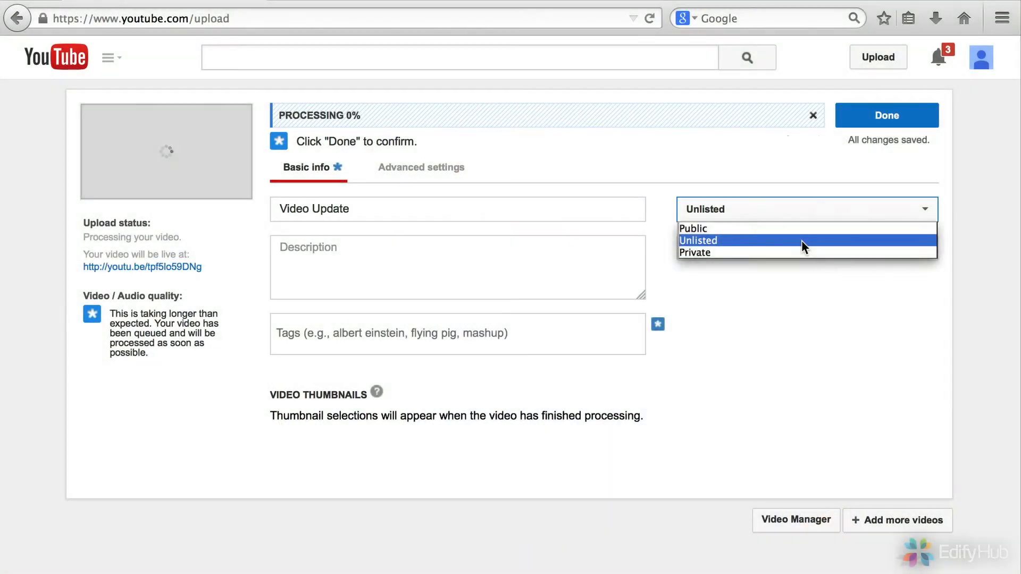
click(802, 241)
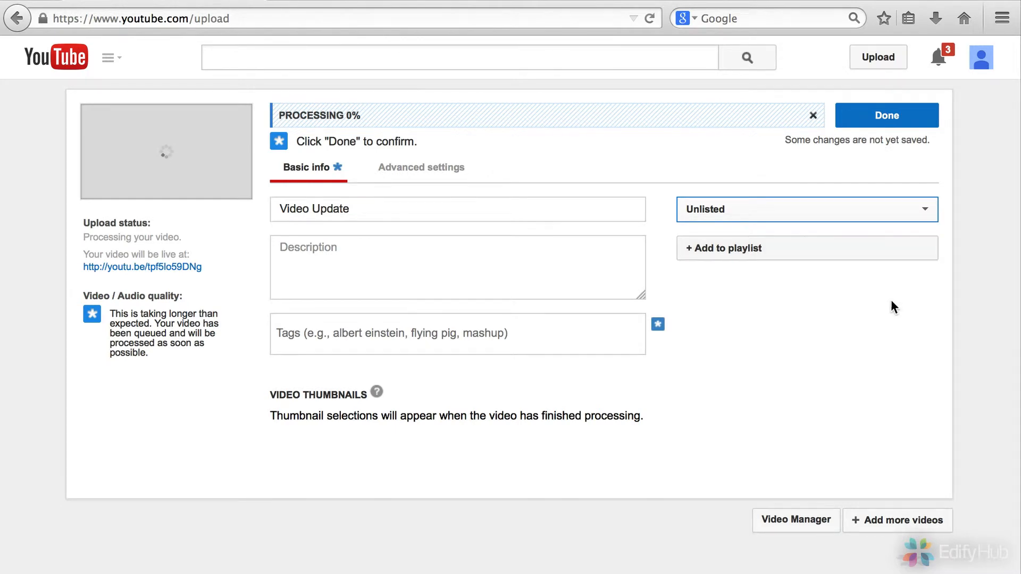
click(420, 172)
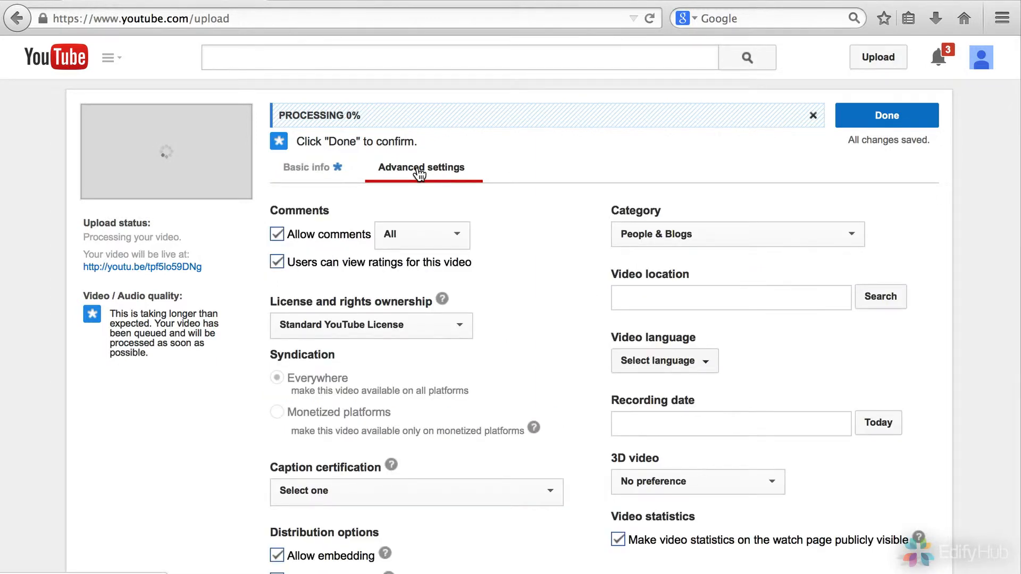
scroll(420, 174, down, 2)
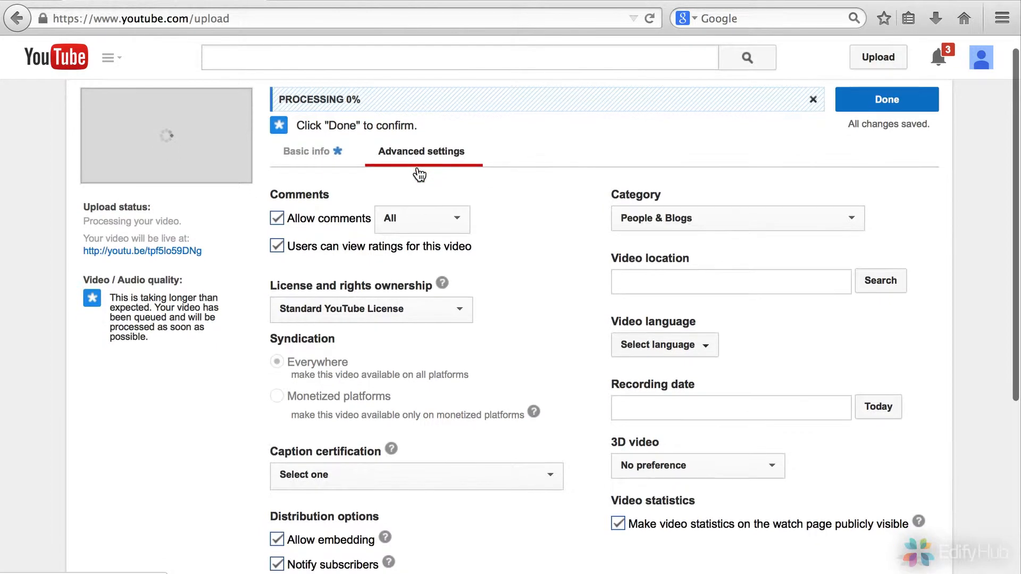
scroll(418, 170, down, 3)
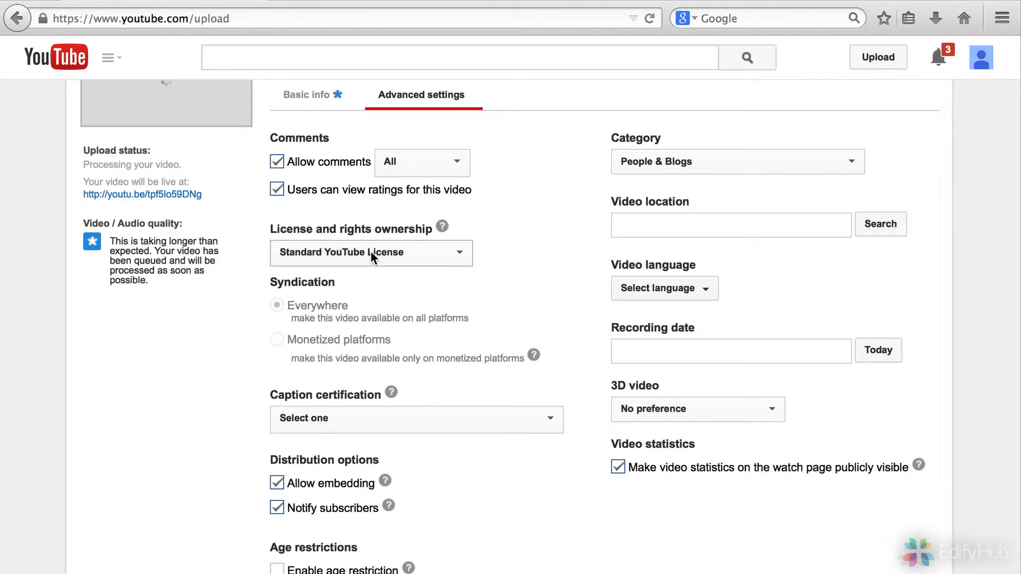
click(396, 256)
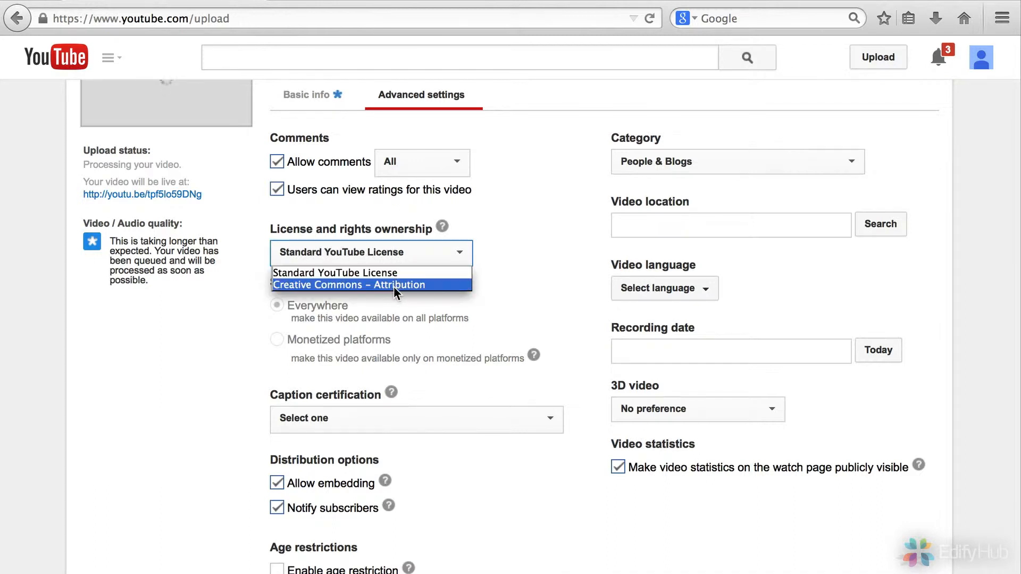
click(514, 243)
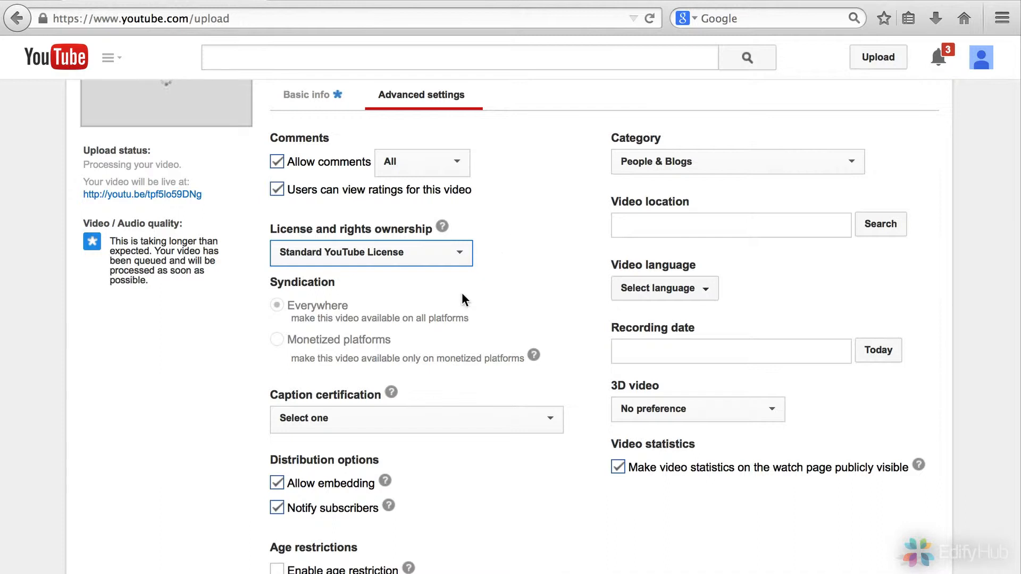
scroll(450, 302, down, 3)
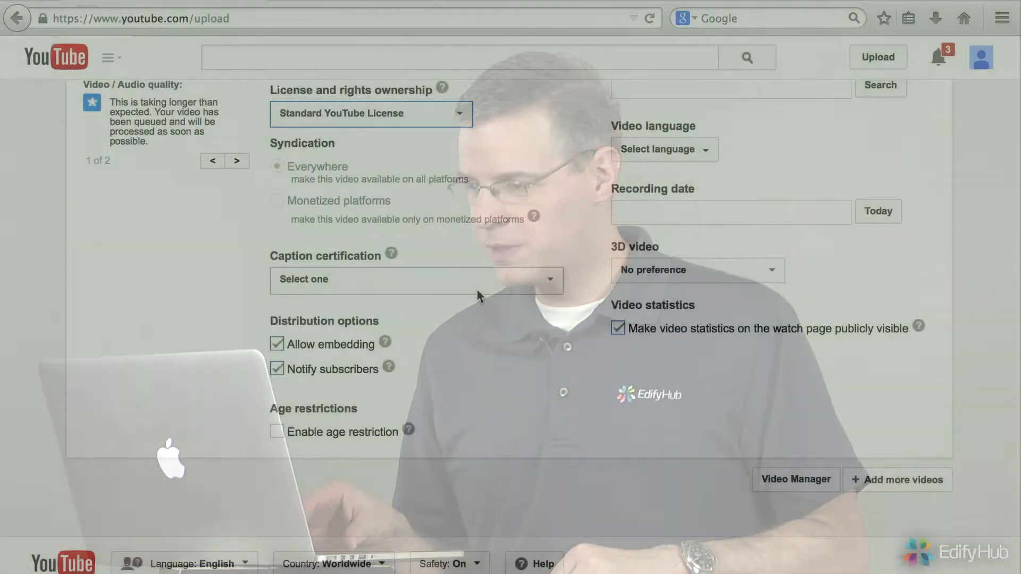
Set caption certification to 'This content has never aired on television in the U.S.'
click(476, 288)
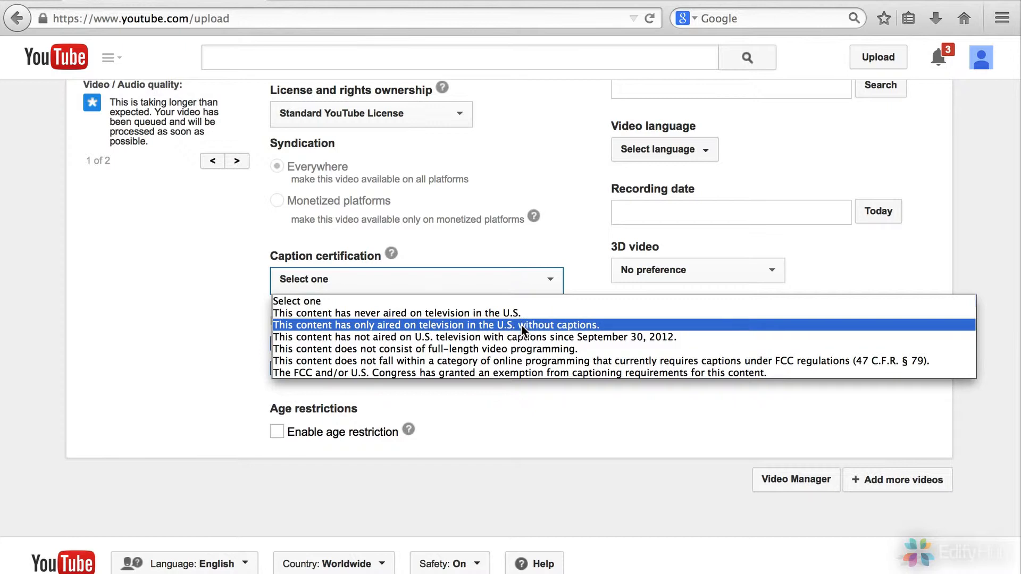
click(435, 313)
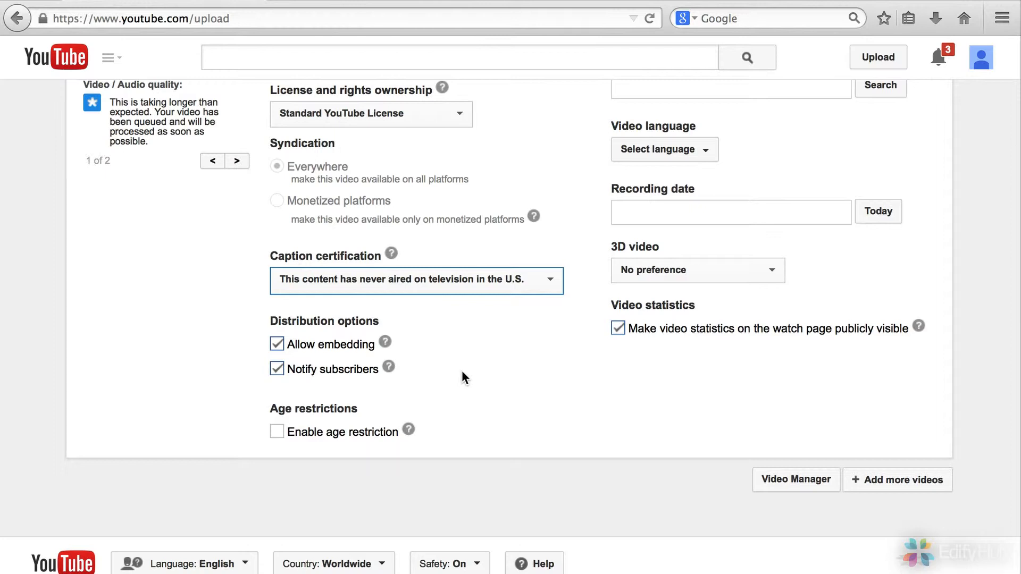
Keep People & Blogs as the category, leaving the video location unset
scroll(462, 372, up, 1)
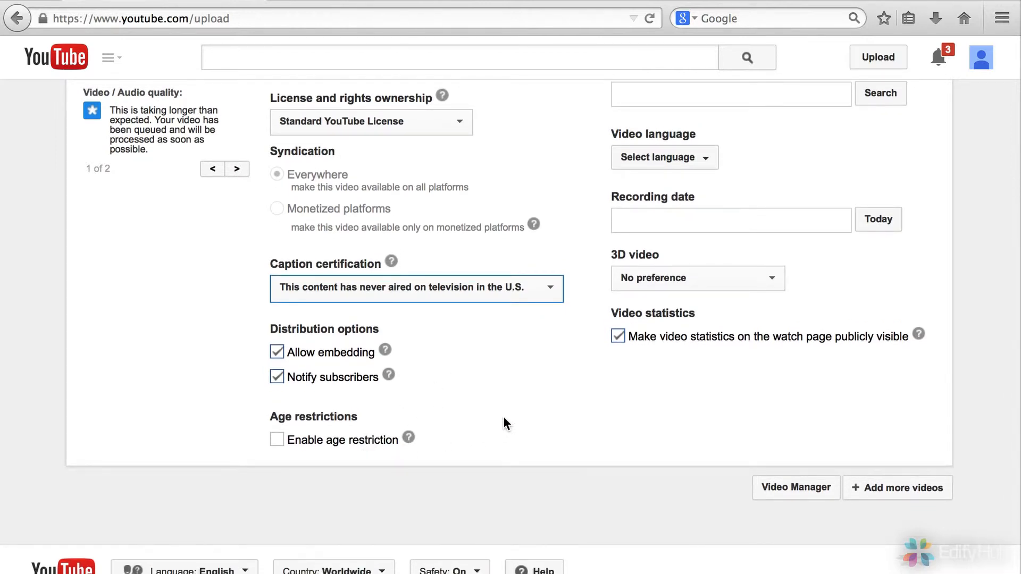
scroll(503, 416, up, 3)
scroll(504, 424, up, 3)
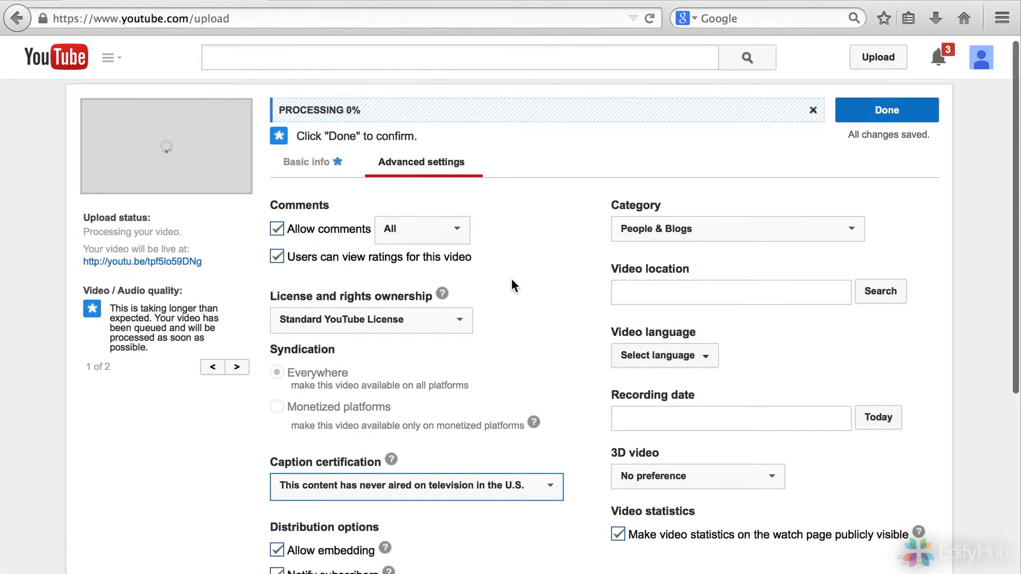
click(706, 230)
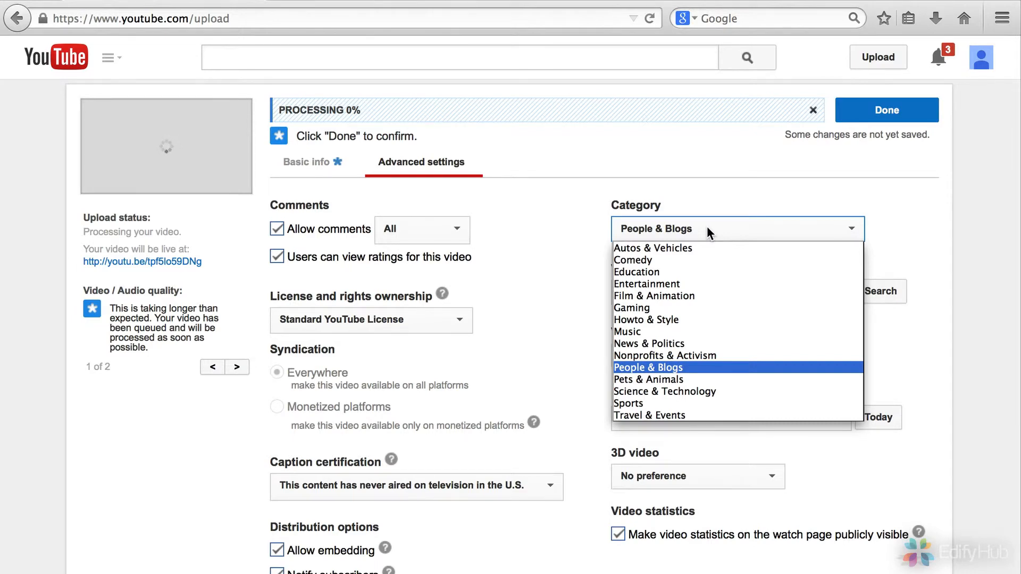
click(571, 244)
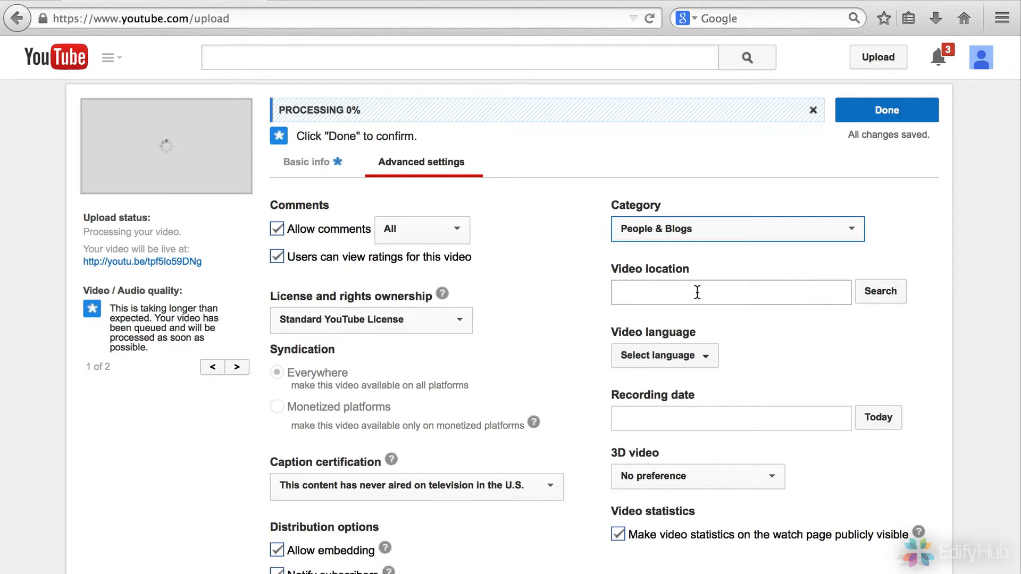
click(730, 290)
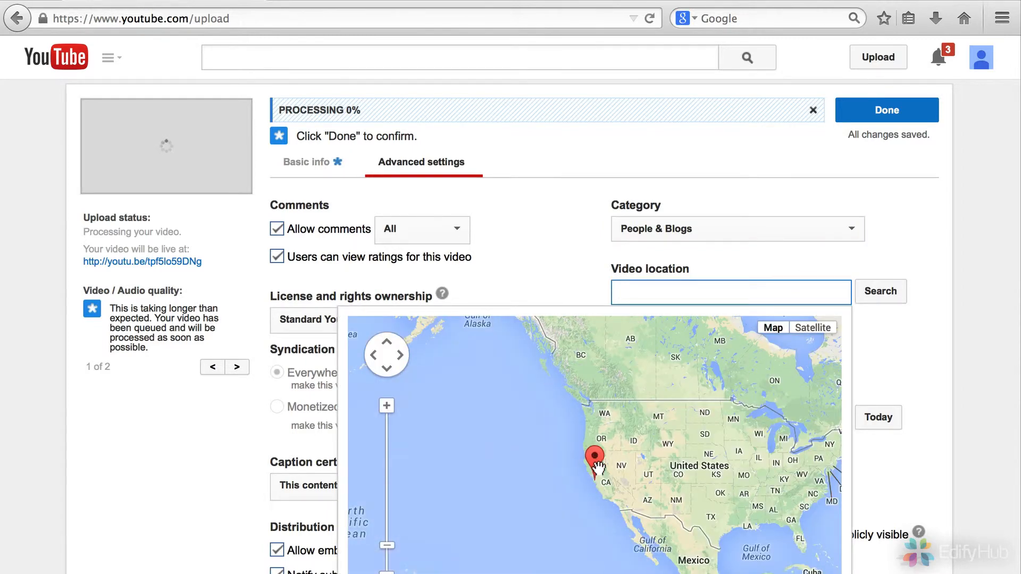
scroll(598, 463, down, 3)
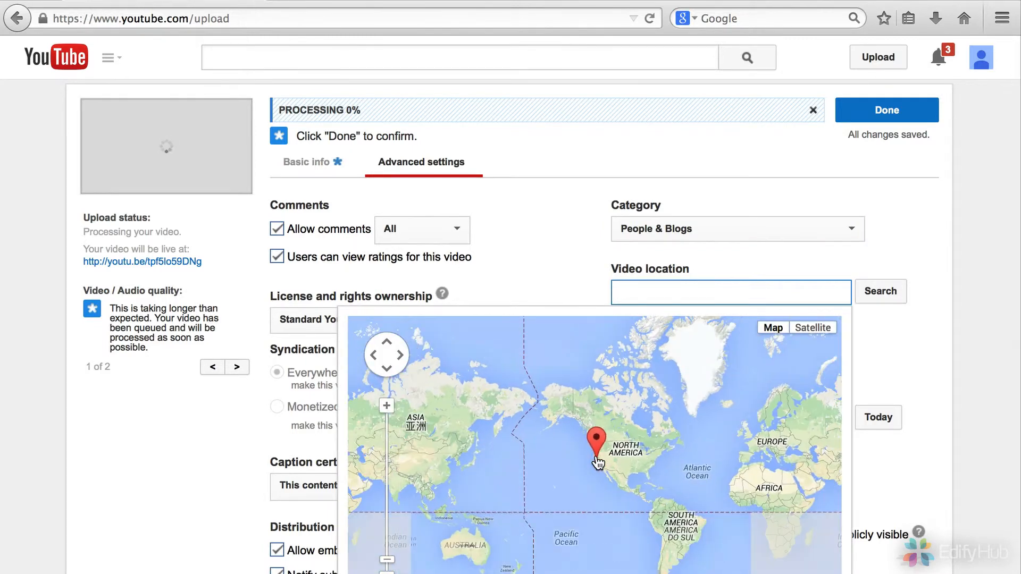
click(564, 290)
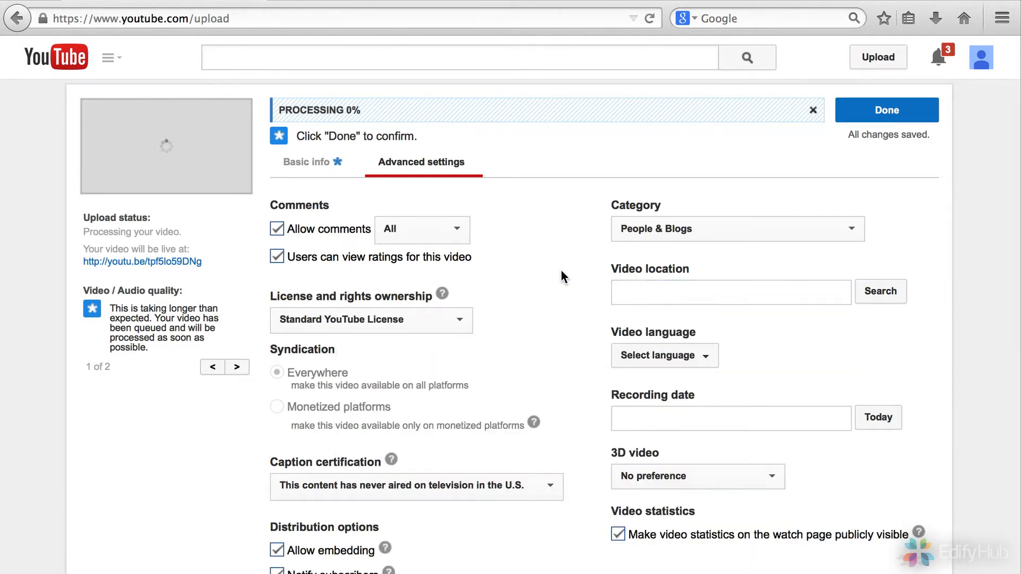
Set video language to English and recording date to today, September 1, 2014
click(707, 359)
click(674, 391)
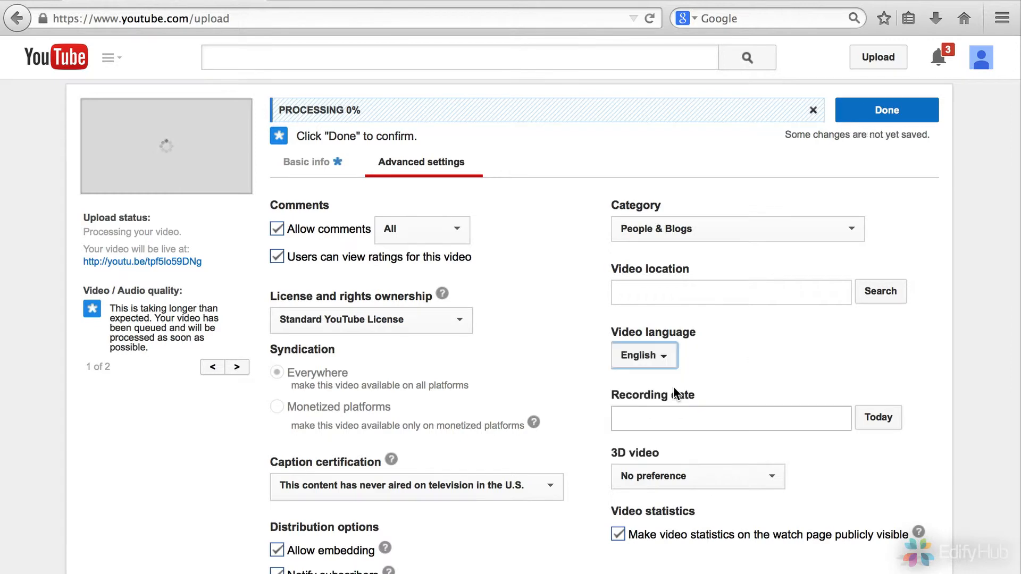
scroll(586, 386, down, 5)
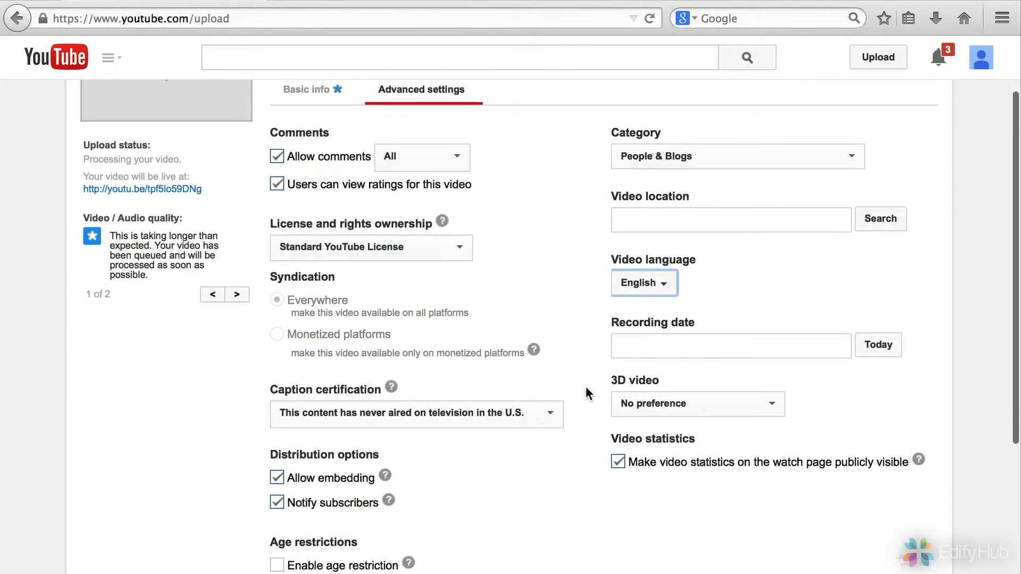
click(877, 270)
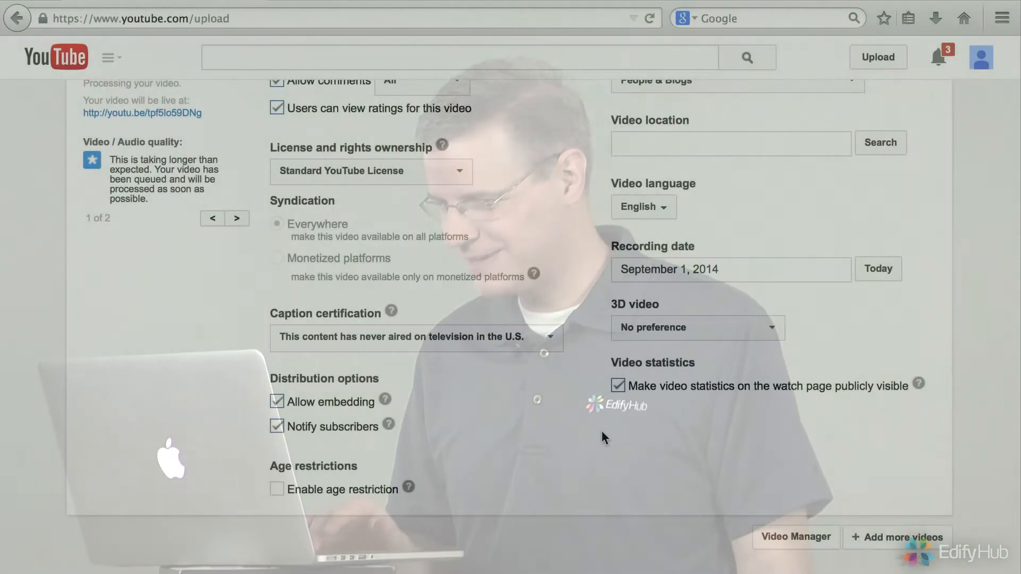
Finish the 'Video Update' upload with Done so it publishes at its youtu.be short link
scroll(601, 430, up, 3)
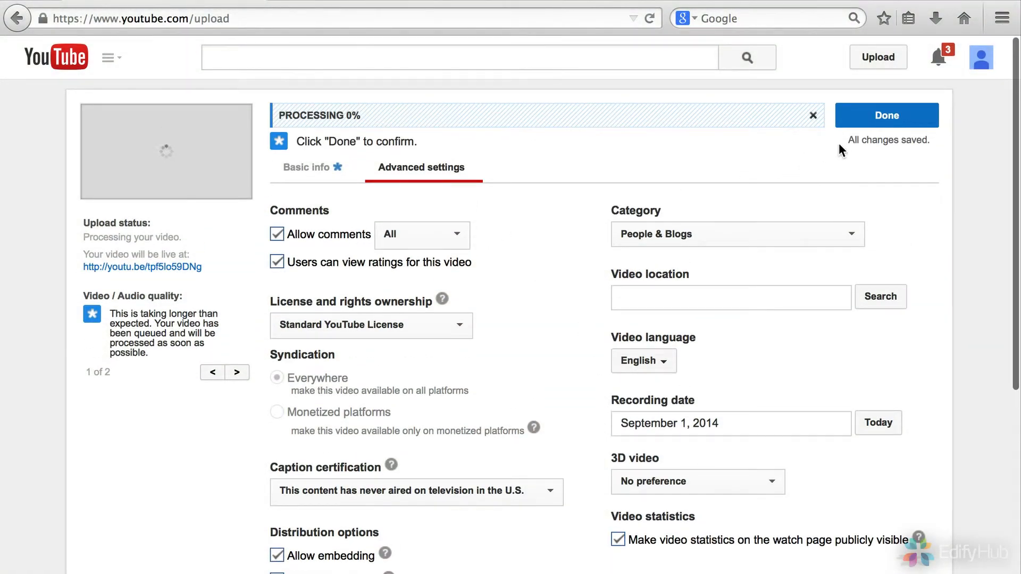
click(883, 118)
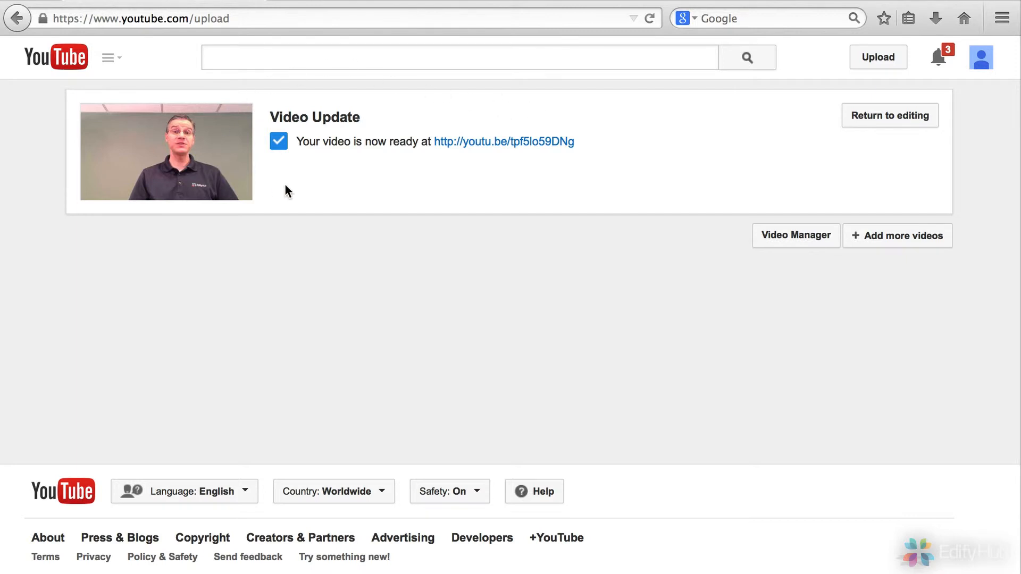
Copy the video's youtu.be link, load it in a new tab, and pause the 0:13 video
right_click(496, 152)
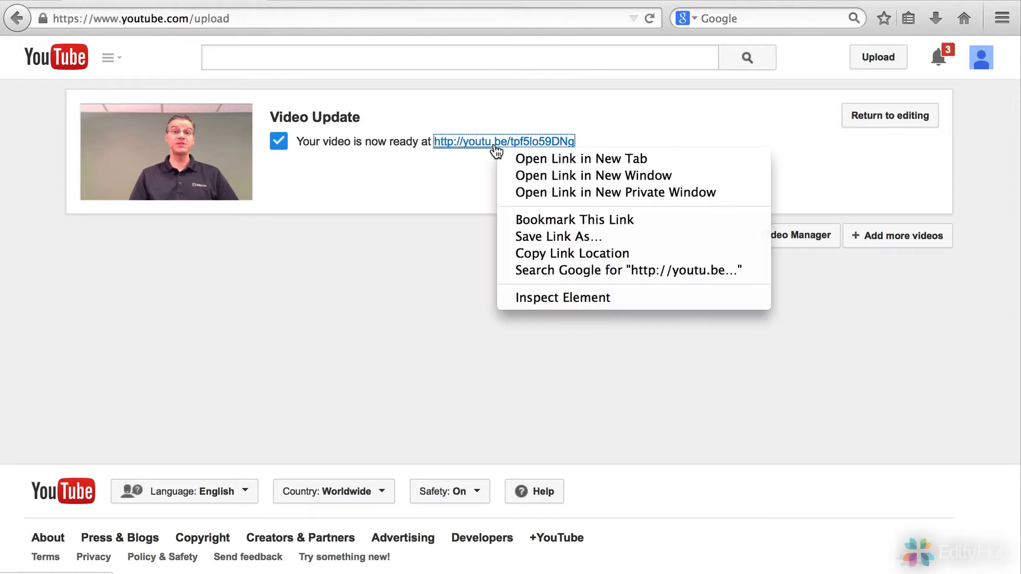
click(550, 255)
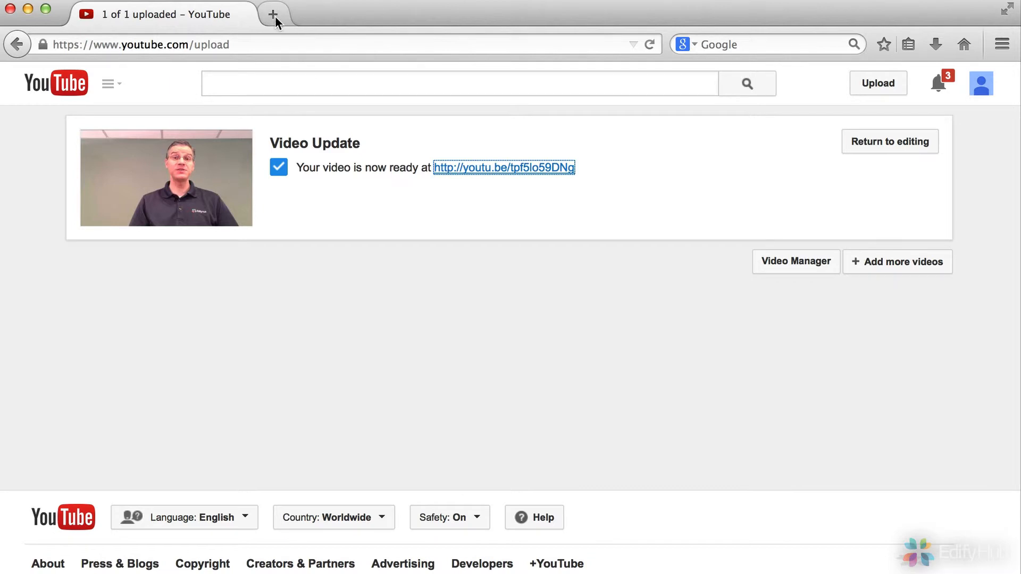
click(274, 15)
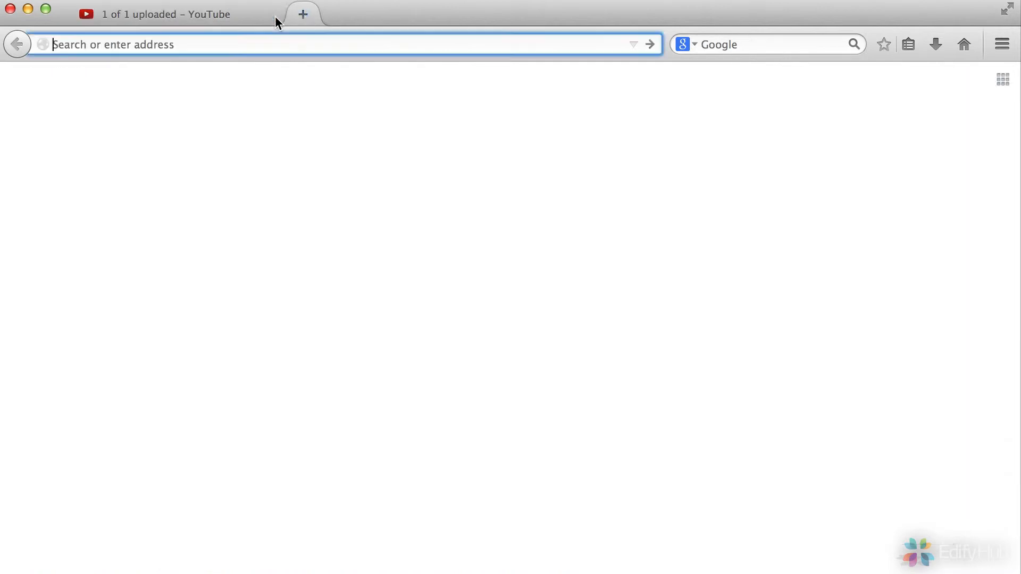
right_click(231, 45)
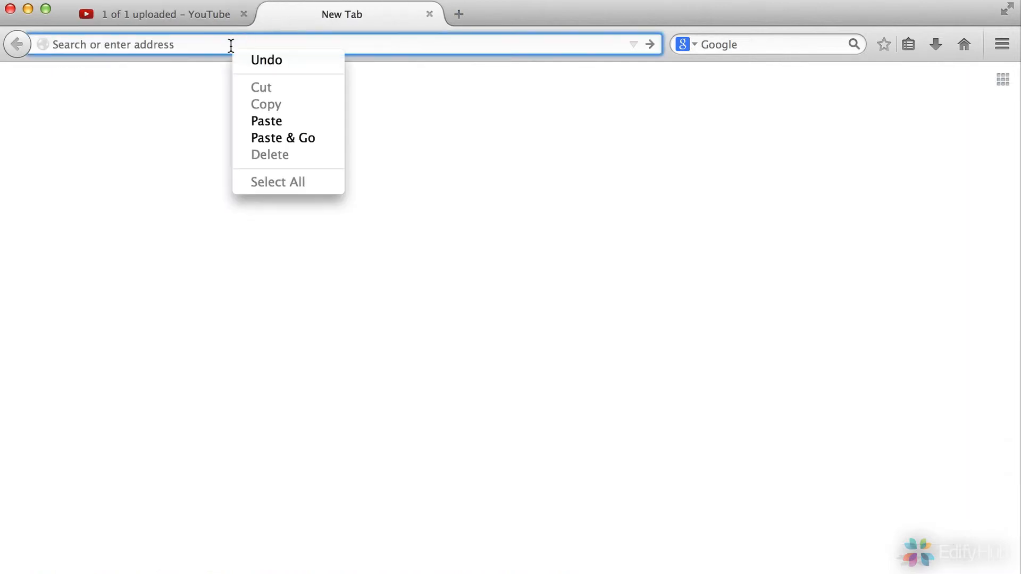
click(280, 138)
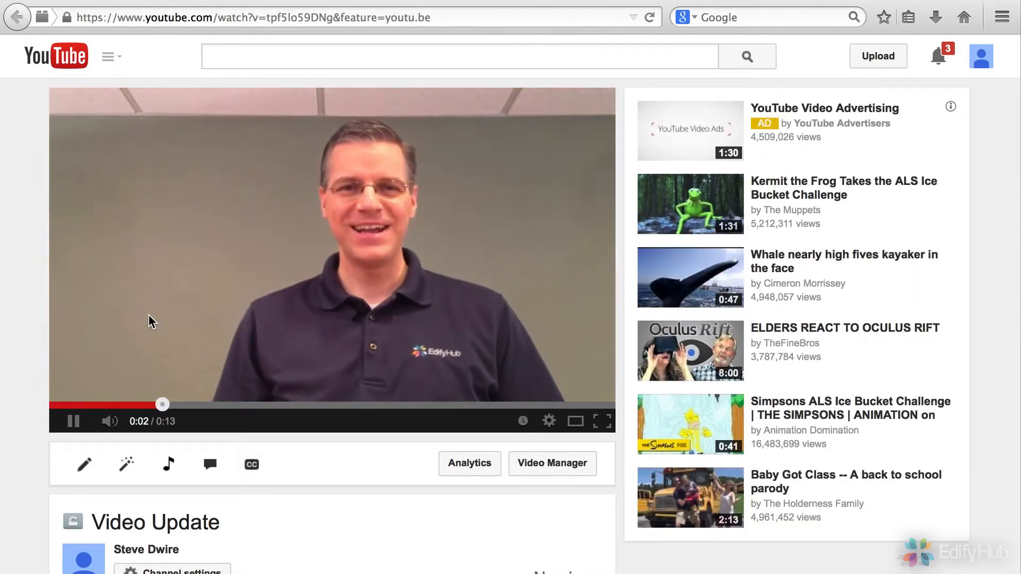
click(148, 314)
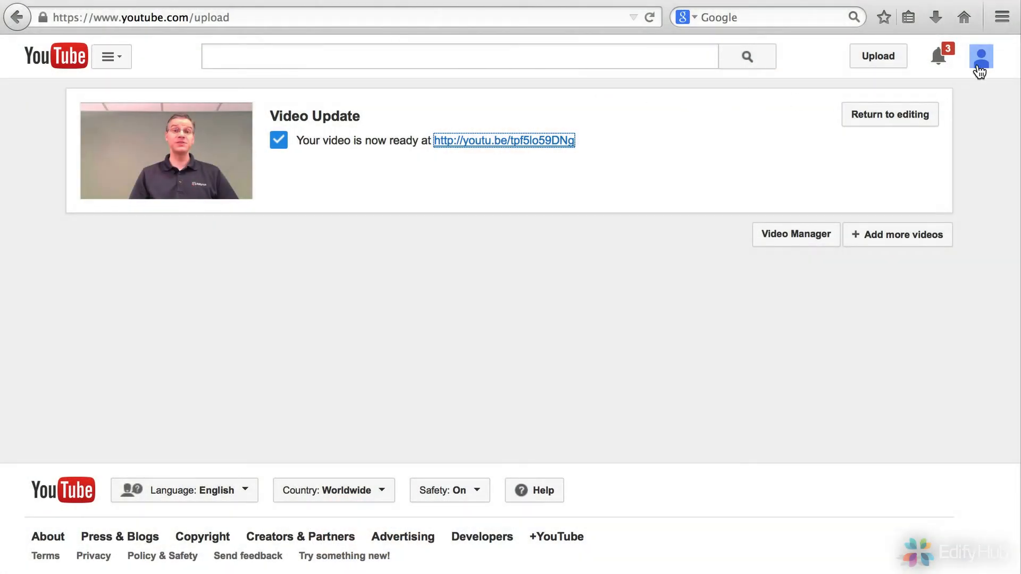
Go from the account menu to Creator Studio's CHANNEL > Upload defaults page
click(982, 68)
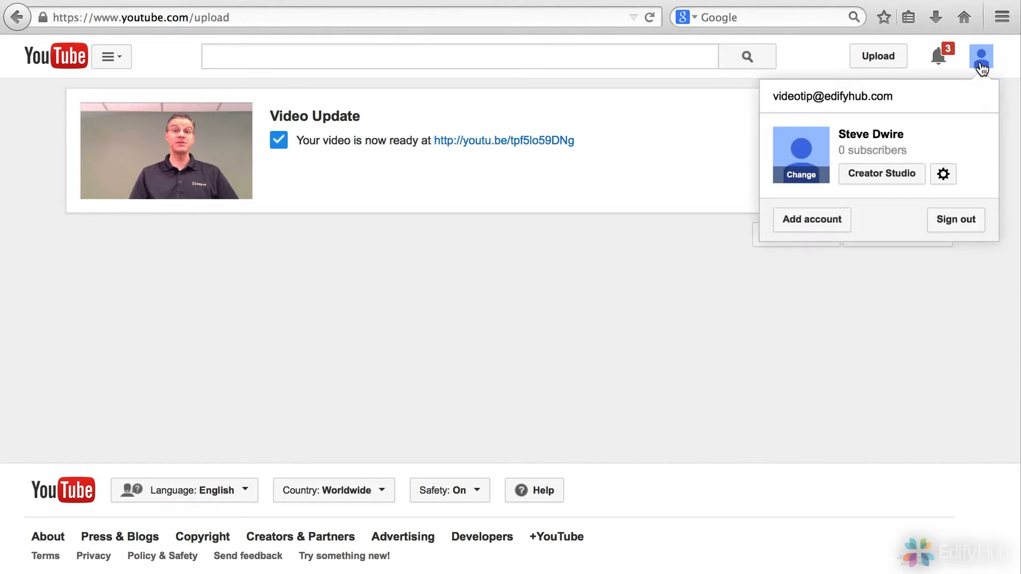
click(880, 178)
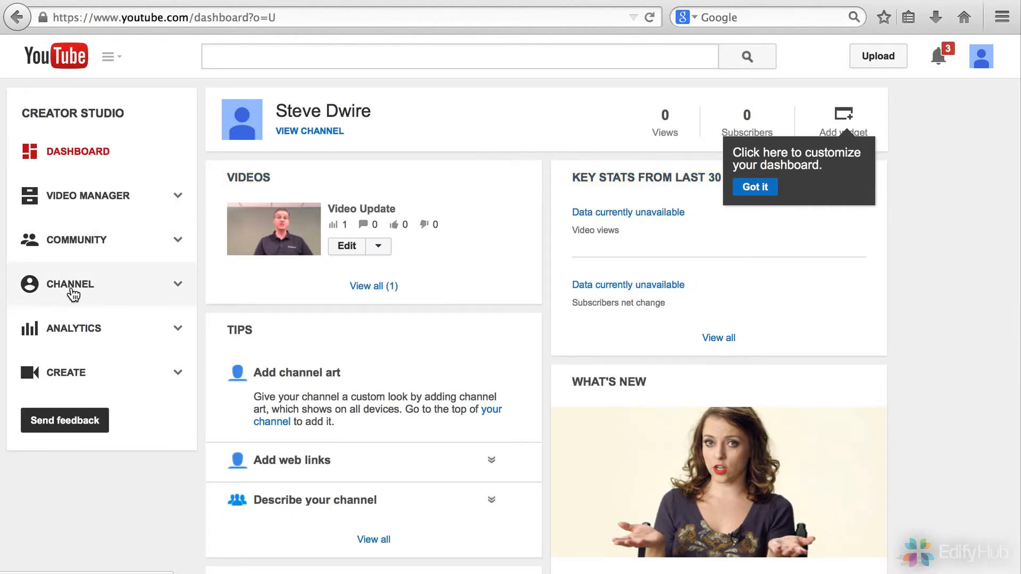
click(73, 292)
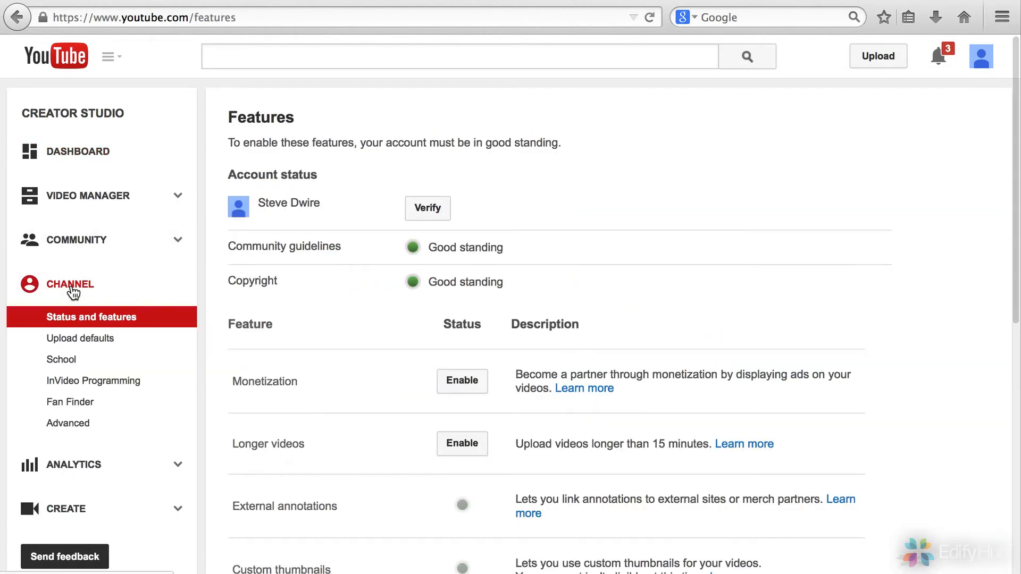
click(70, 346)
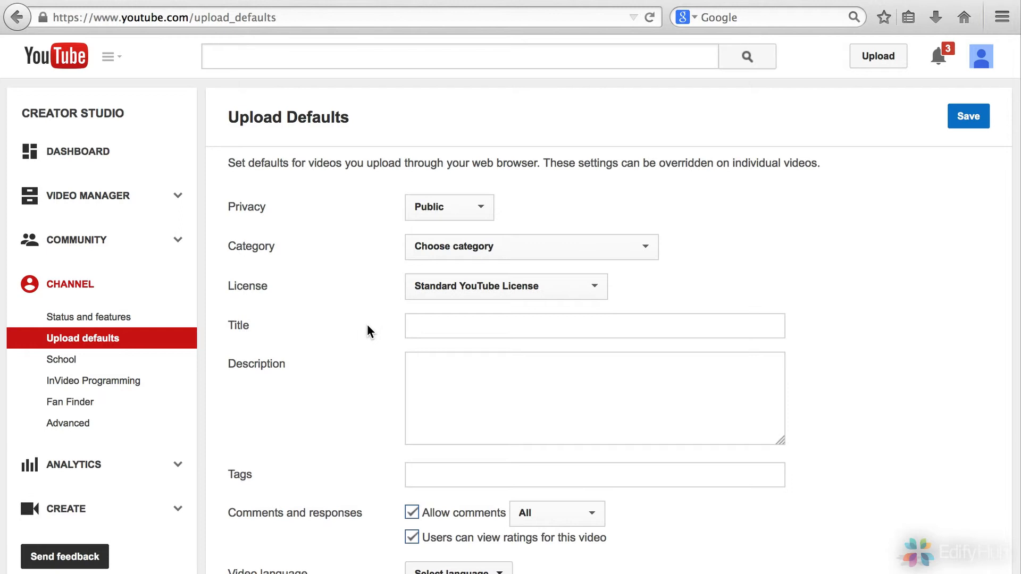
Change default privacy from Public to Unlisted and default category to People & Blogs, then save
click(479, 204)
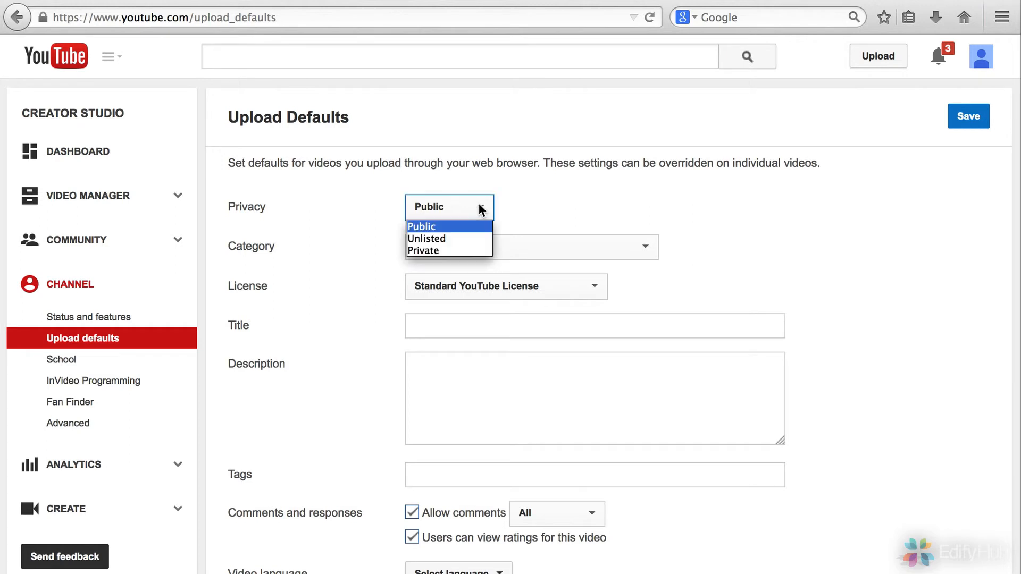
click(444, 237)
click(506, 253)
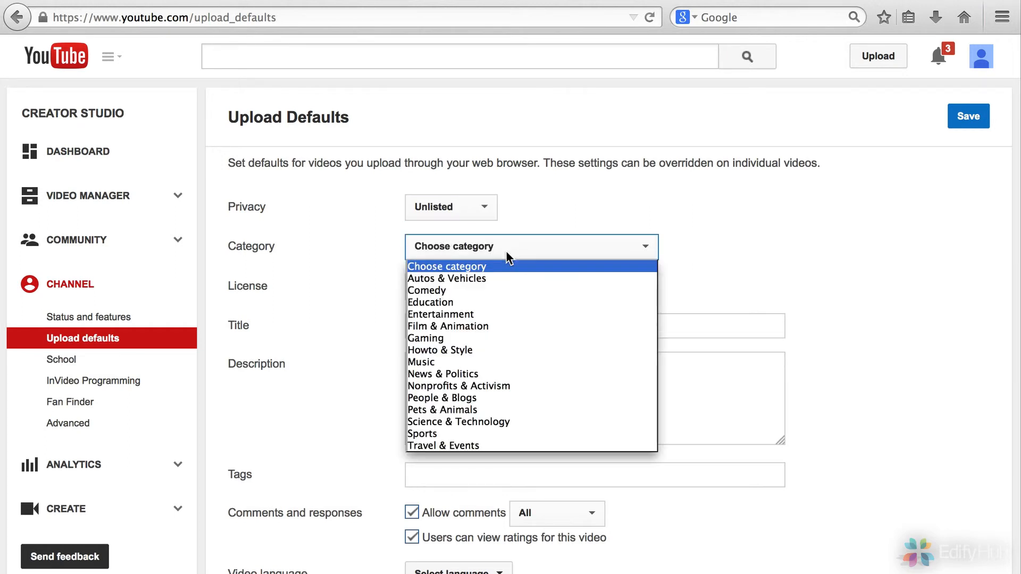
click(456, 398)
scroll(458, 396, down, 4)
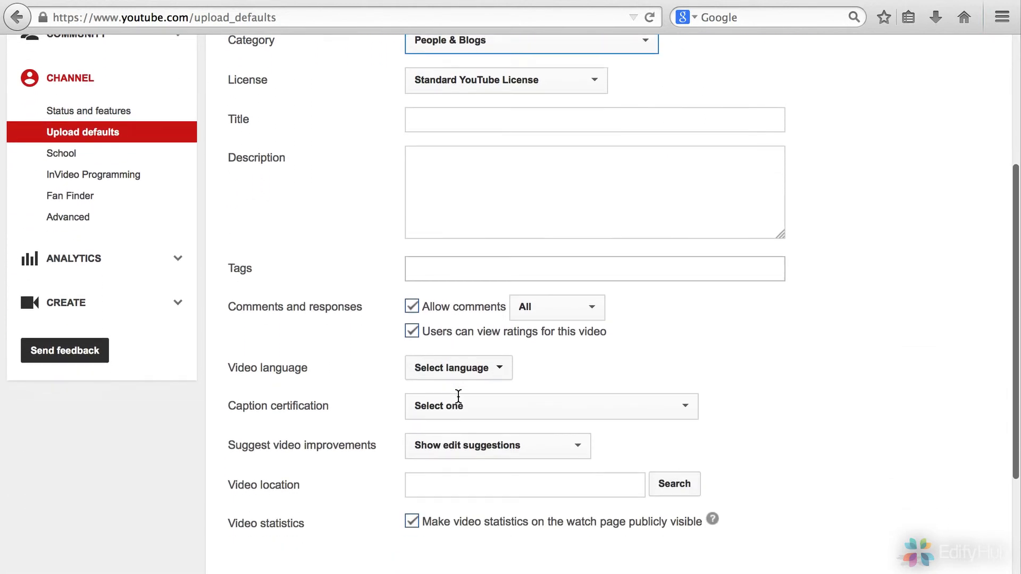
scroll(459, 396, down, 2)
scroll(457, 395, up, 5)
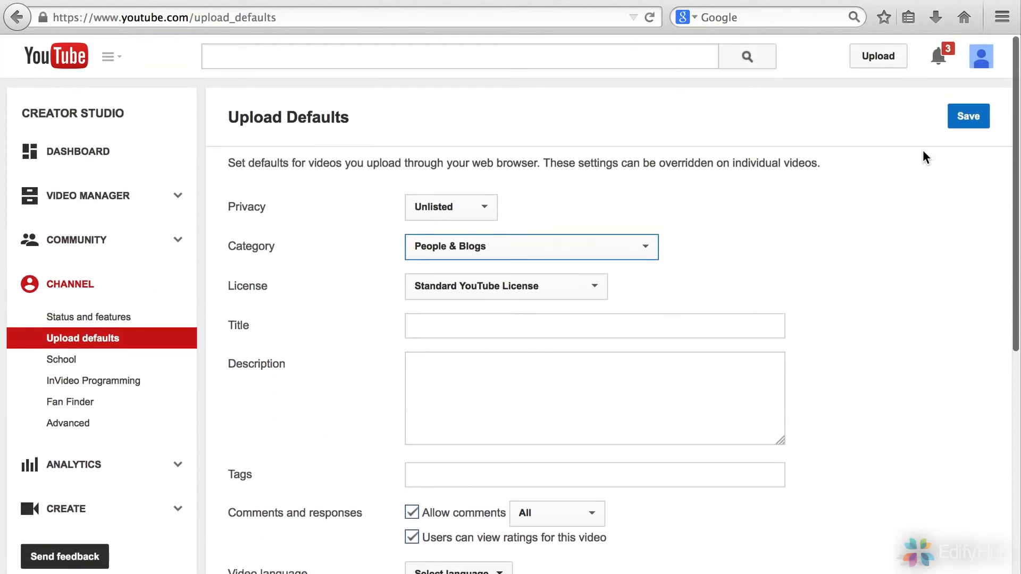
click(961, 120)
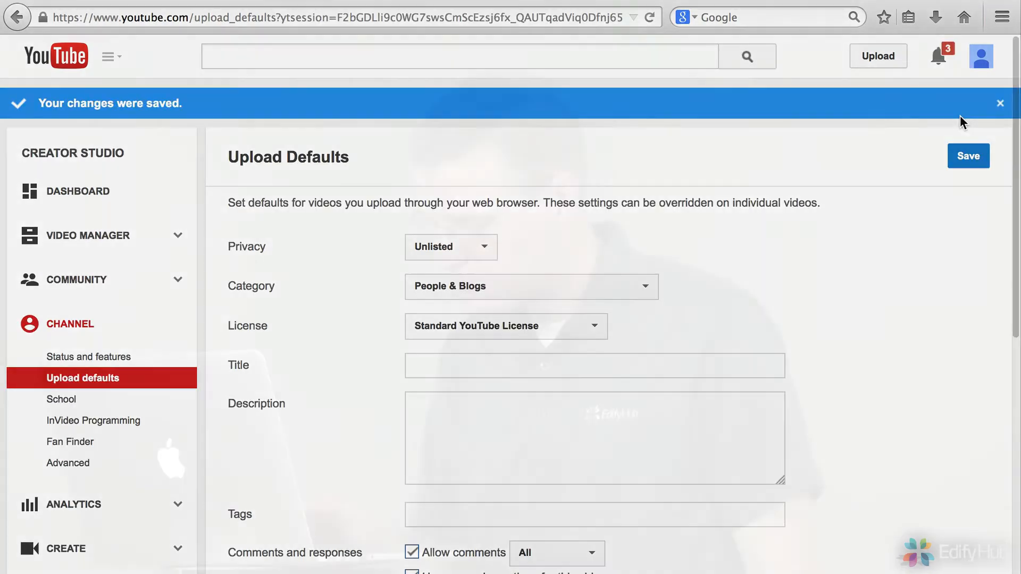